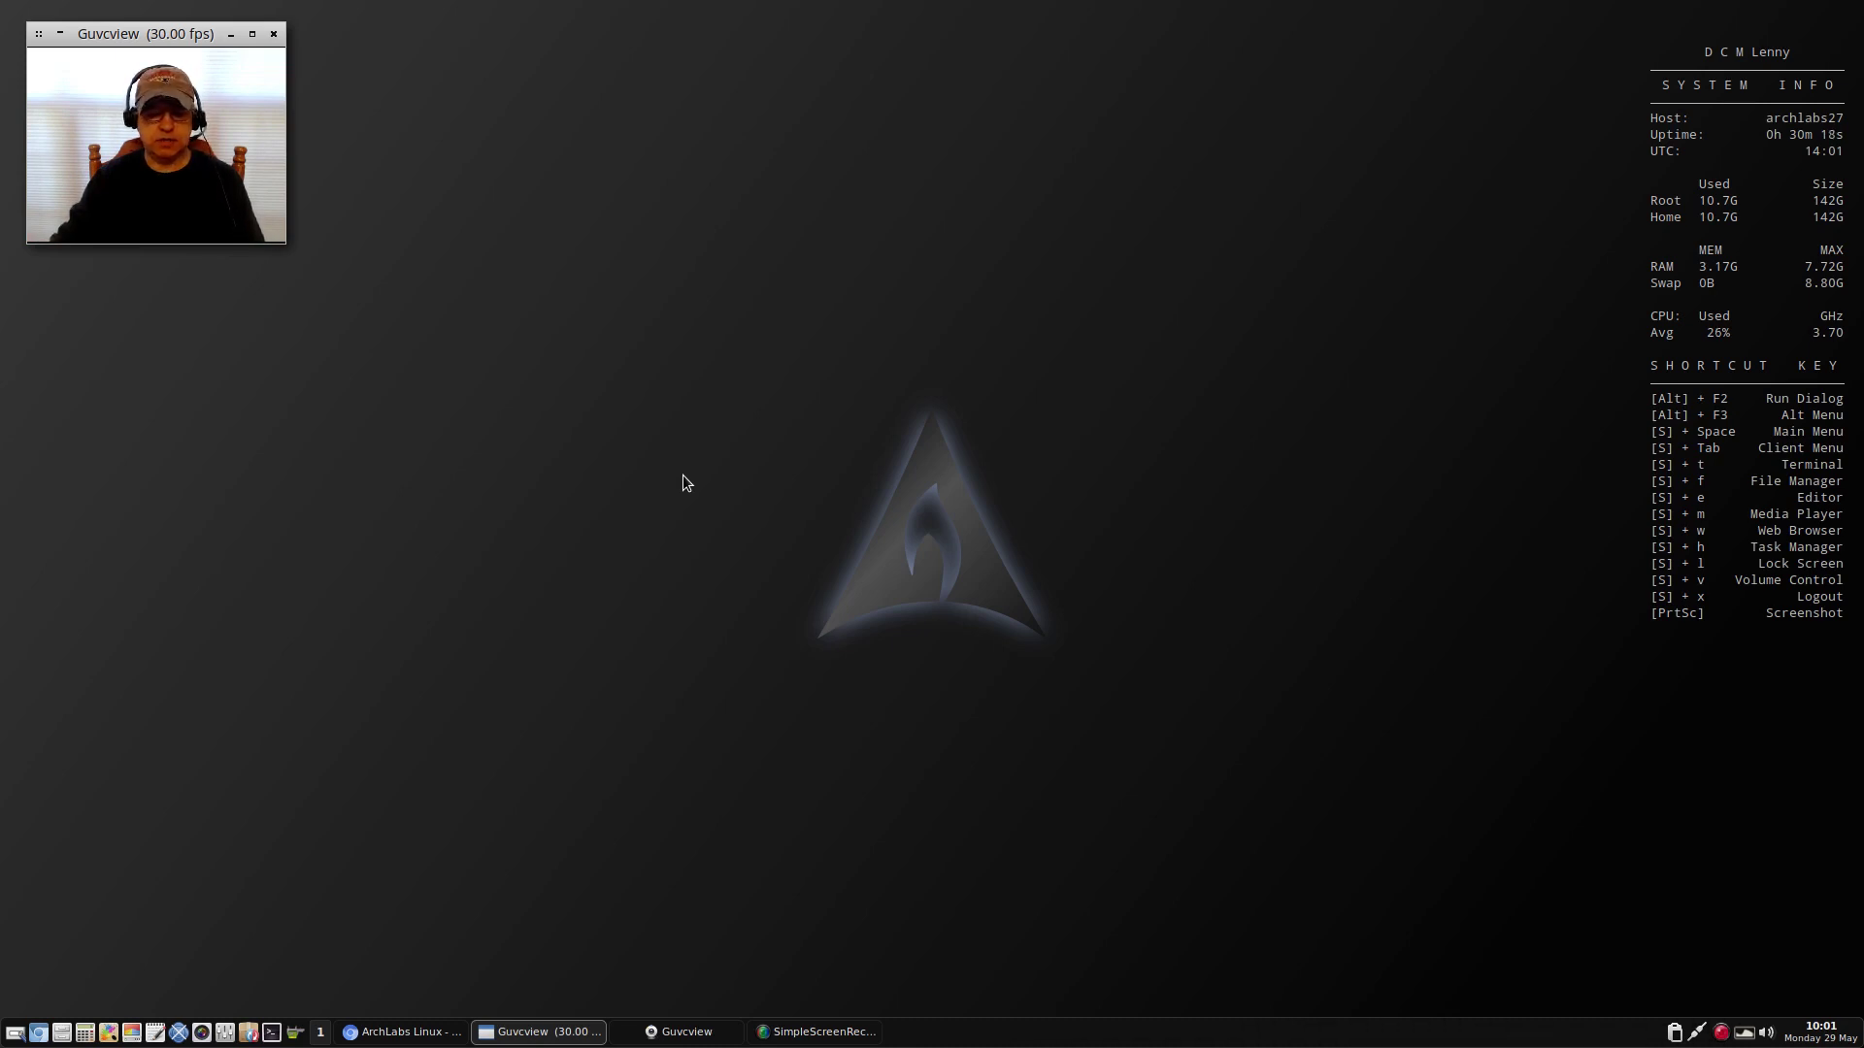
Step: Open the Openbox root menu, then dismiss it to show the desktop with only Guvcview open
{"action": "right_click", "coordinate": [683, 476]}
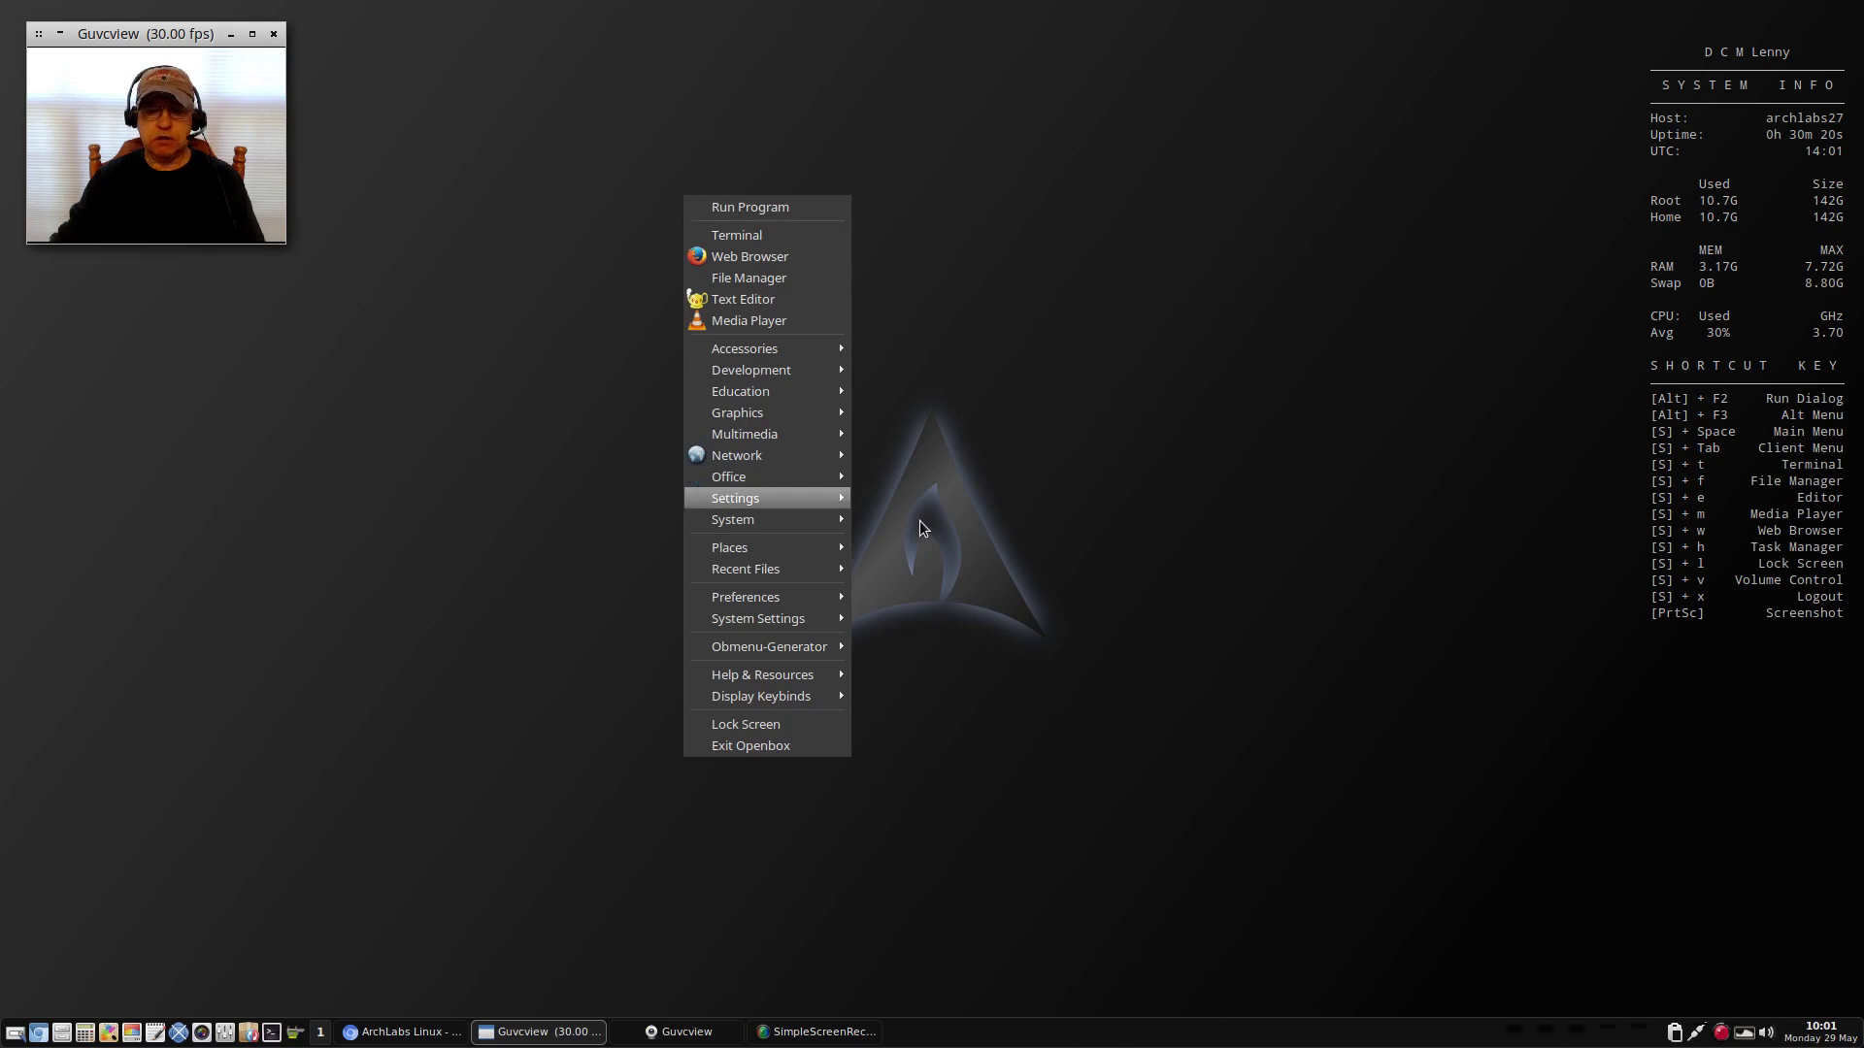
{"action": "left_click", "coordinate": [1034, 609]}
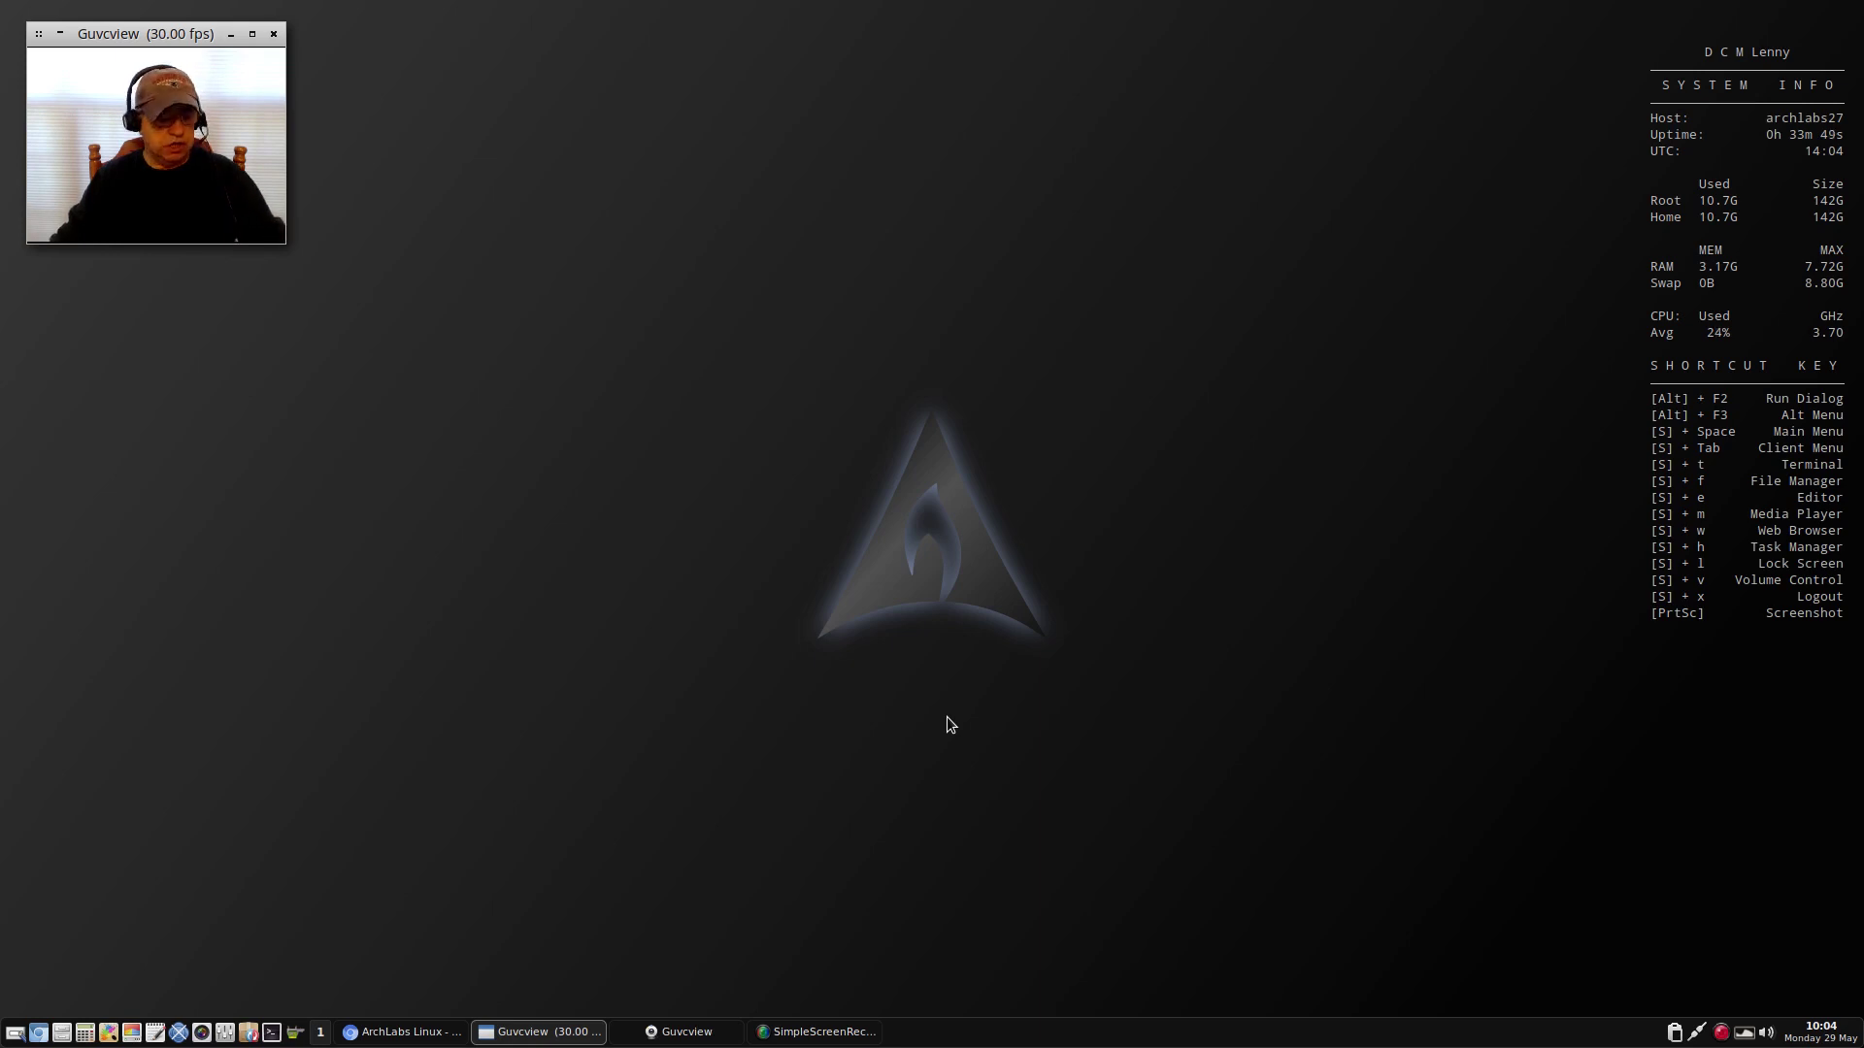
Step: Run 'yaourt rtl8812au' in a new xterm to list the six matching AUR driver packages
{"action": "left_click", "coordinate": [271, 1034]}
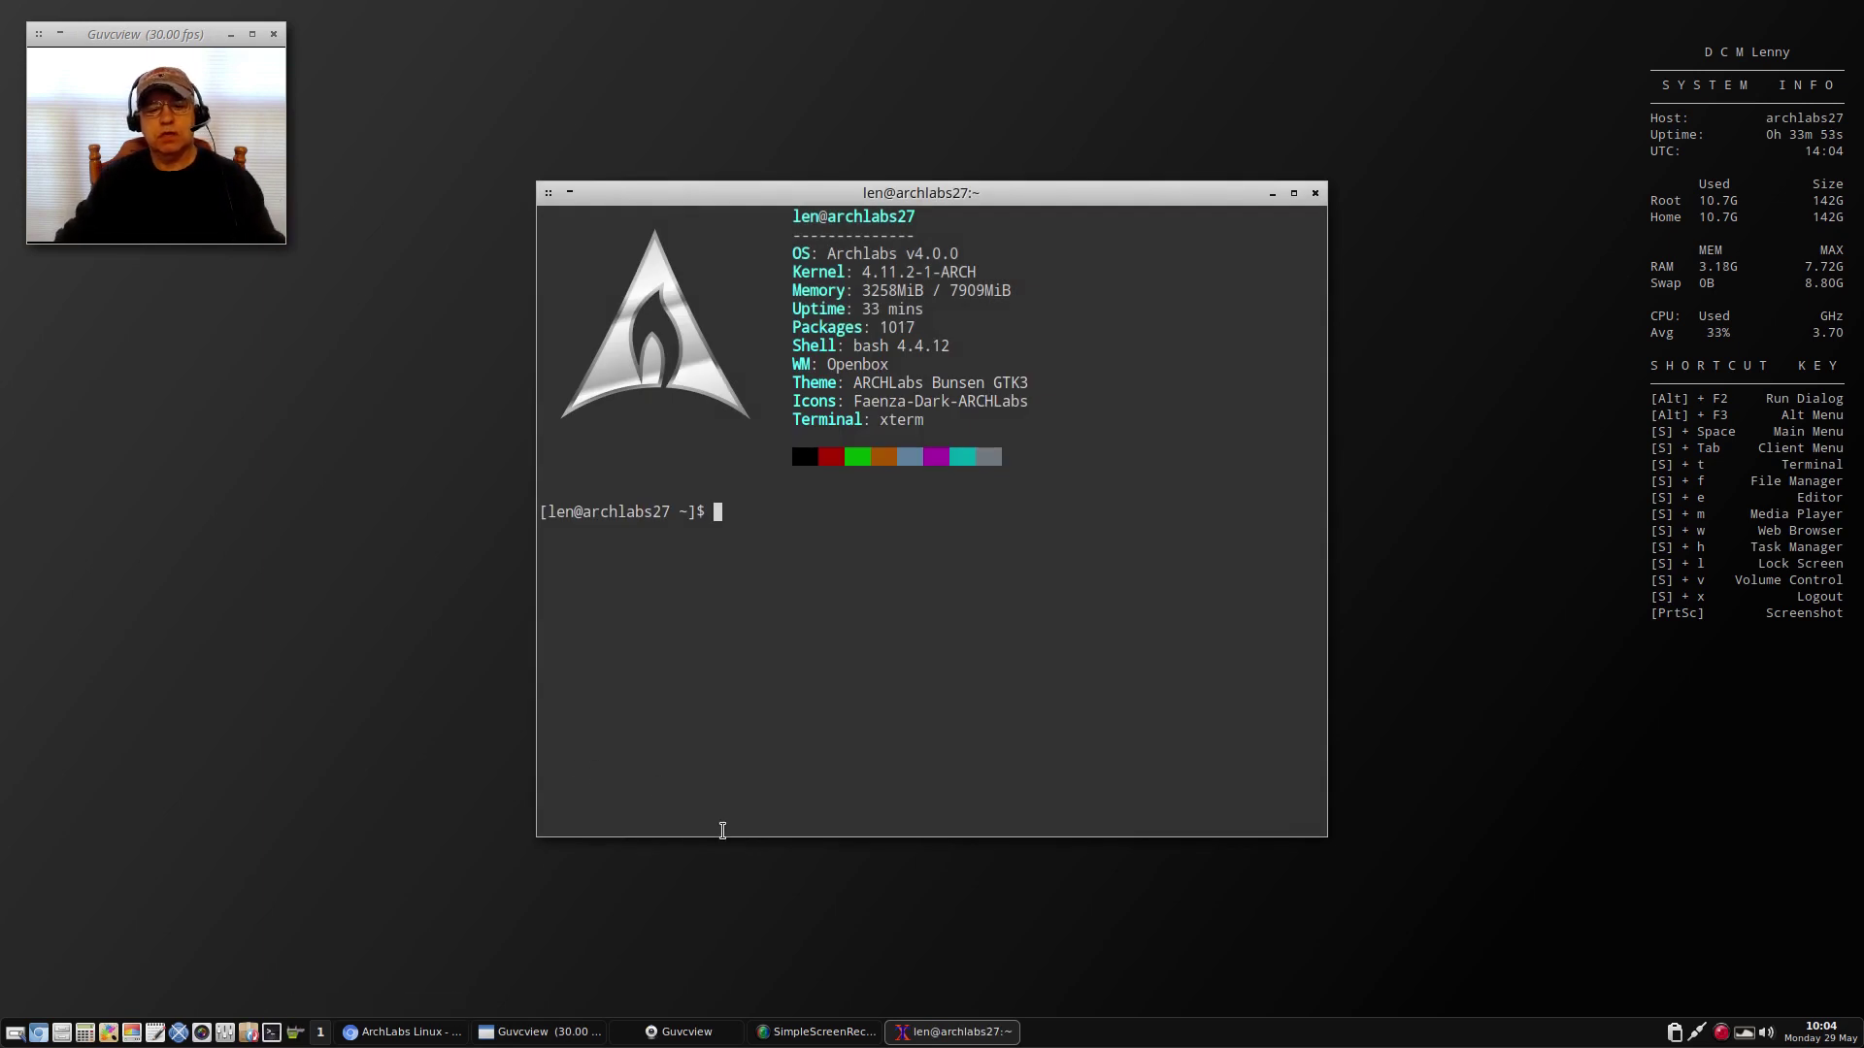
{"action": "type", "text": "yaourt"}
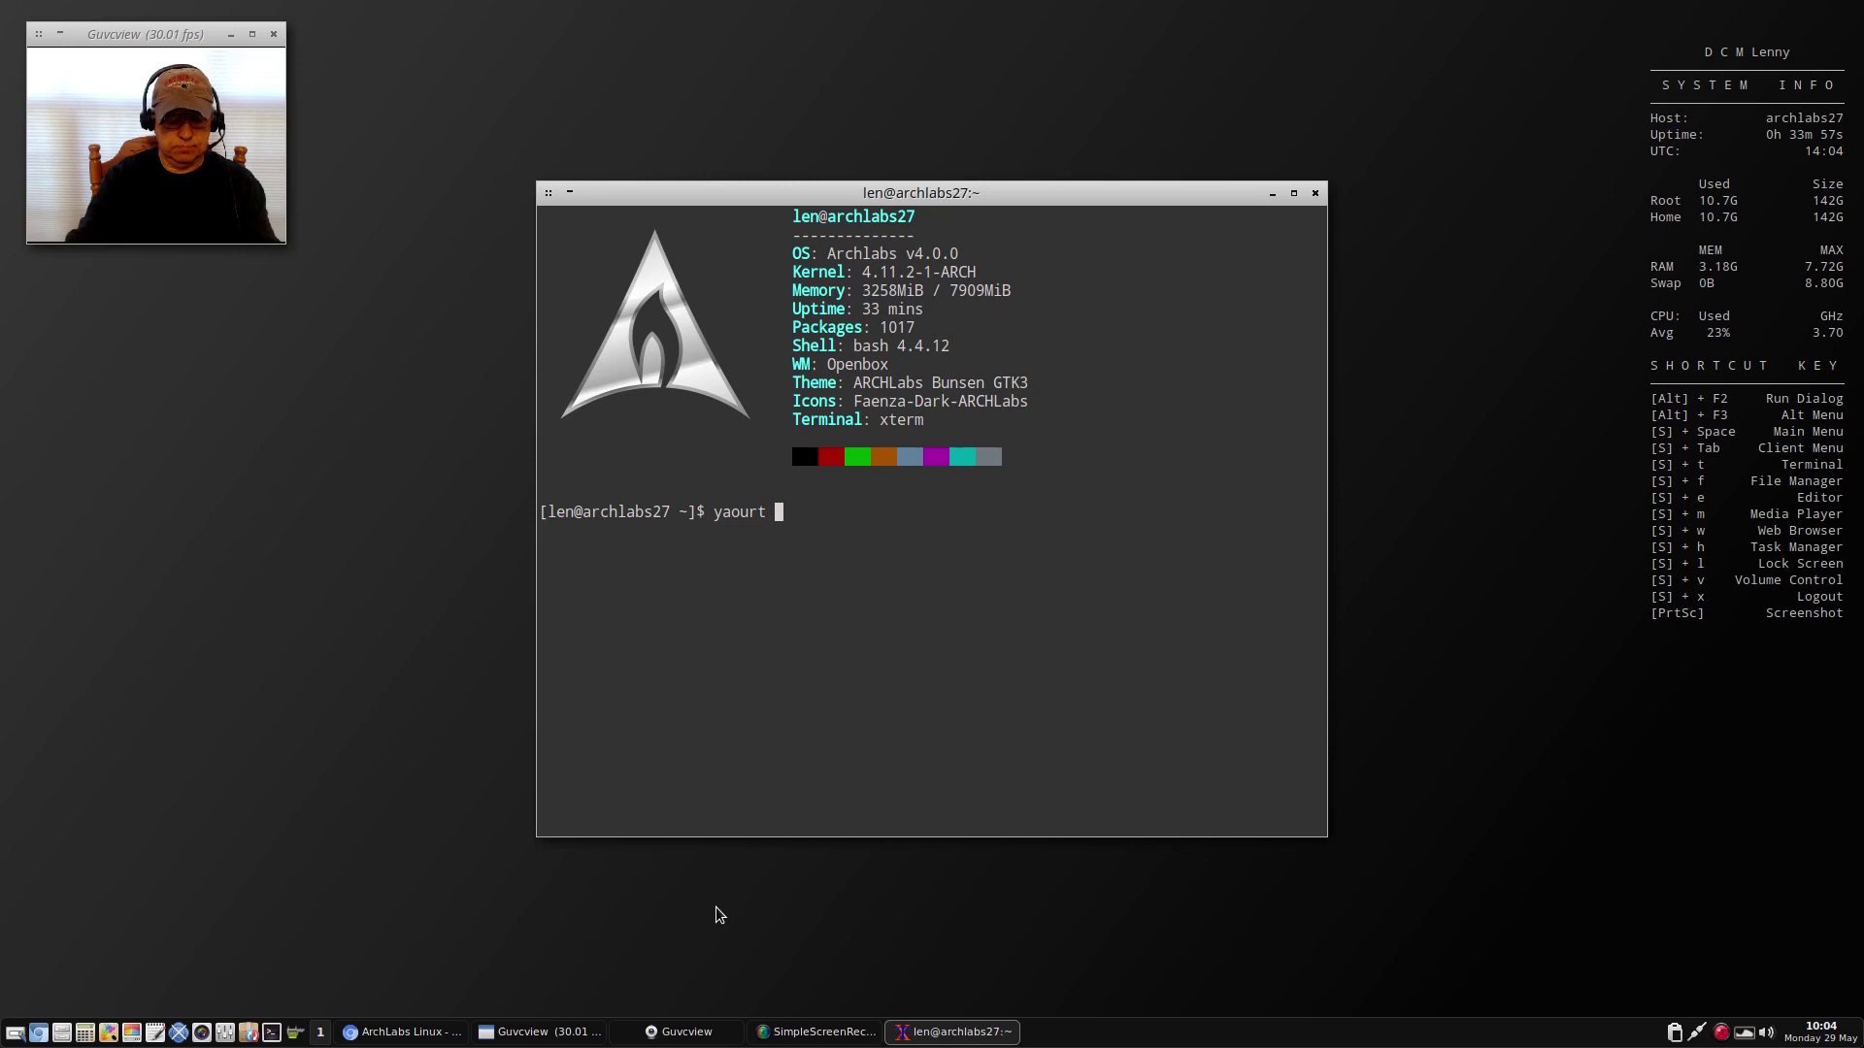
{"action": "type", "text": " rtl8812a"}
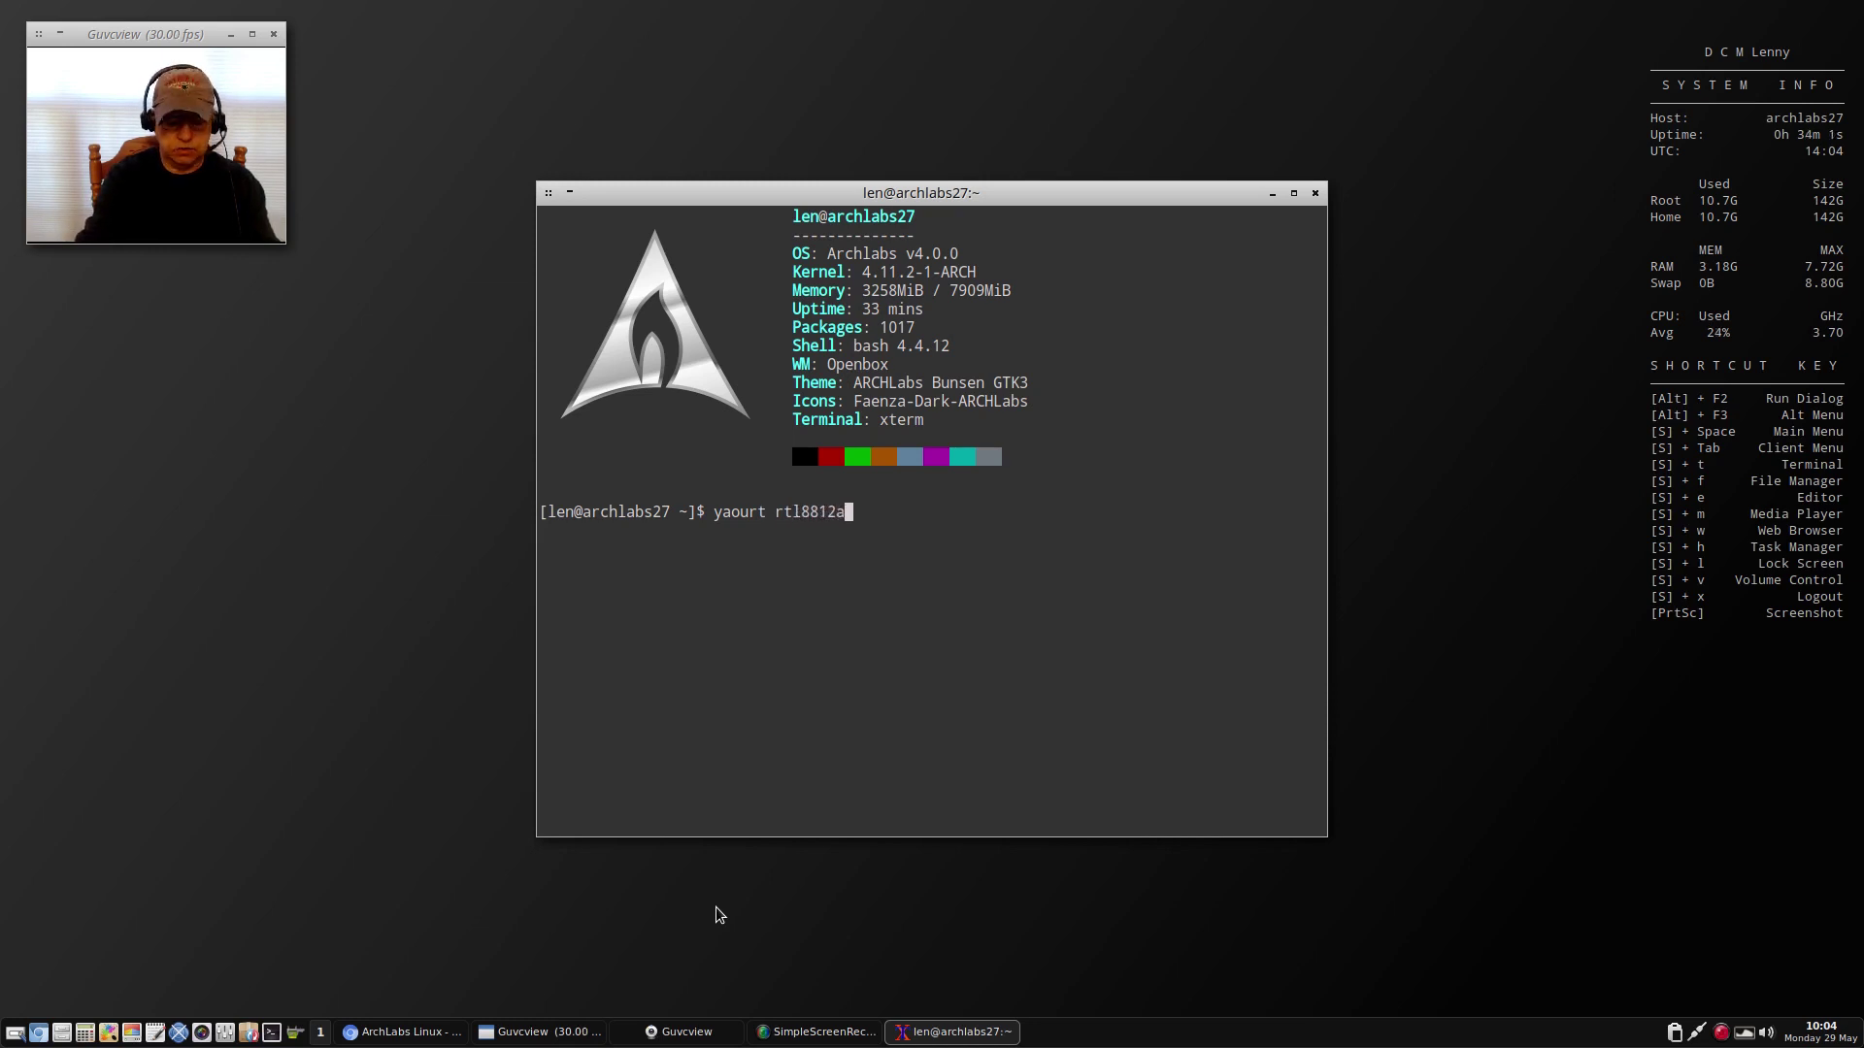
{"action": "type", "text": "u"}
{"action": "key", "text": "Return"}
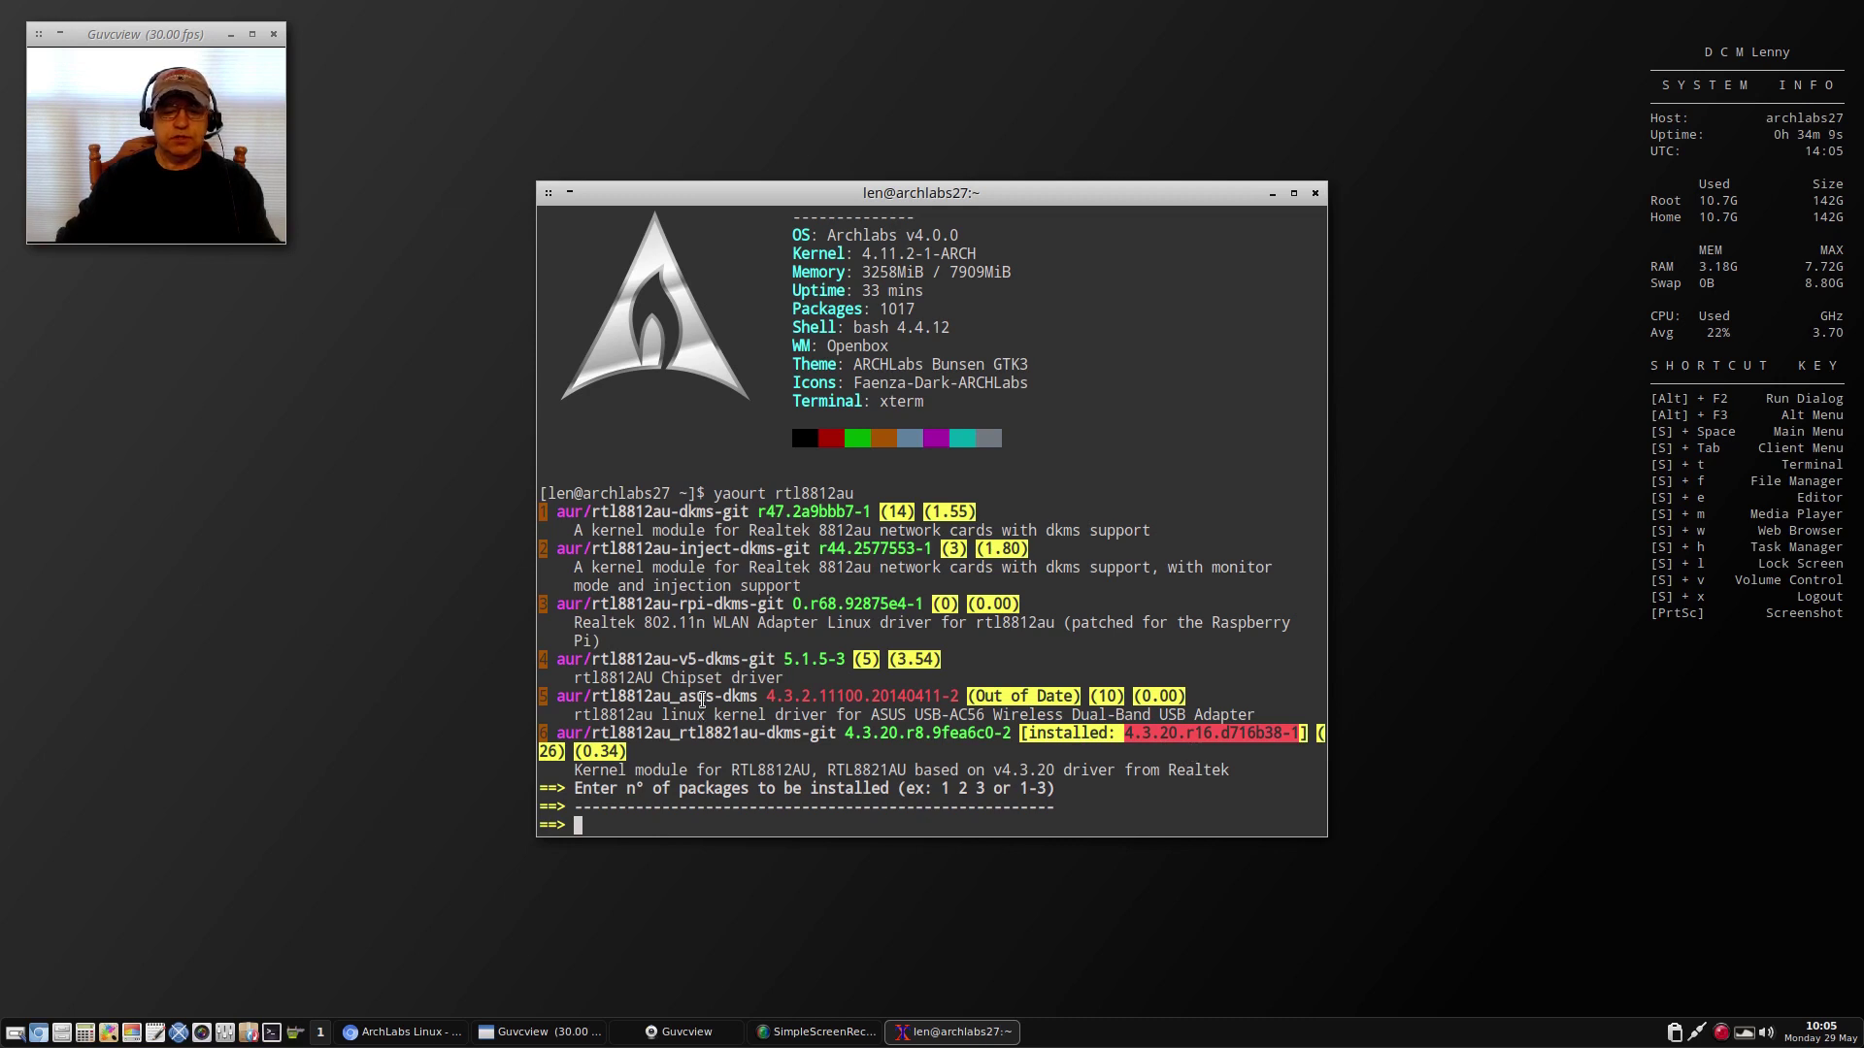
Step: Install package 6, rtl8812au_rtl8821au-dkms-git, skipping PKGBUILD edits and confirming with the sudo password
{"action": "type", "text": "6"}
{"action": "key", "text": "Return"}
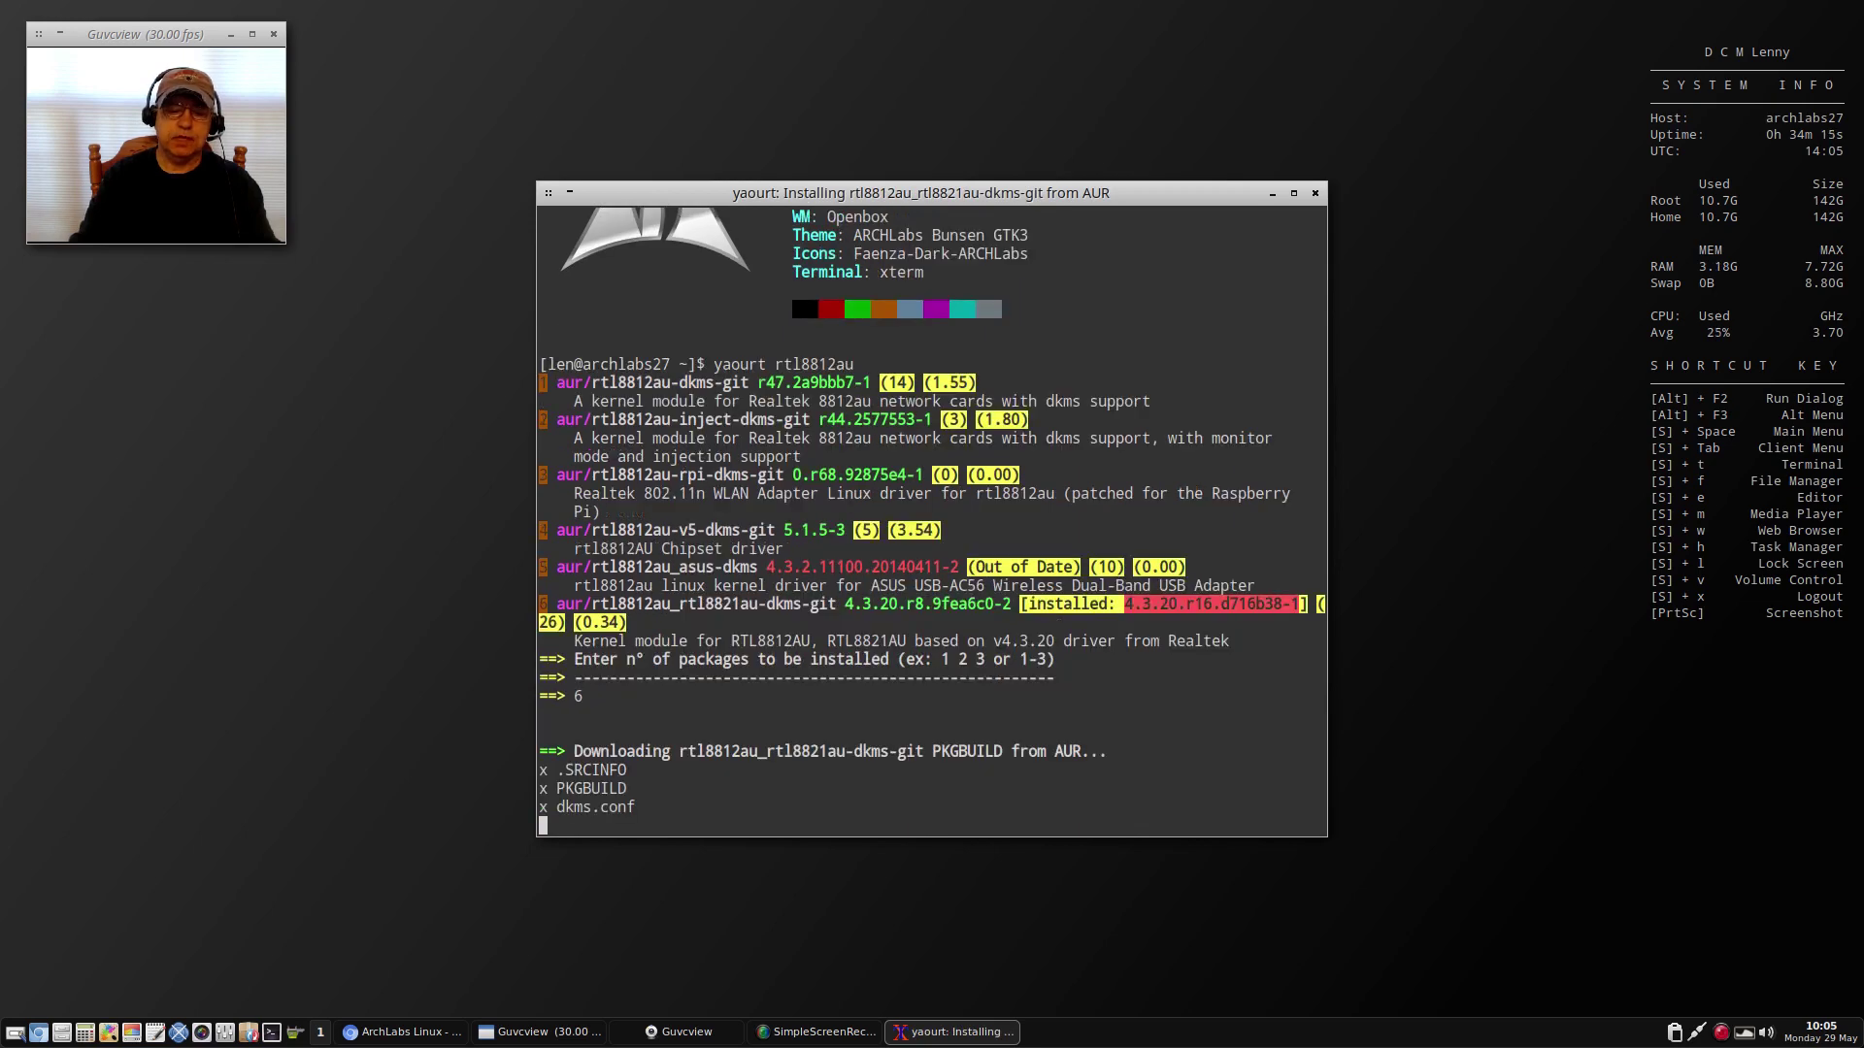
{"action": "type", "text": "n"}
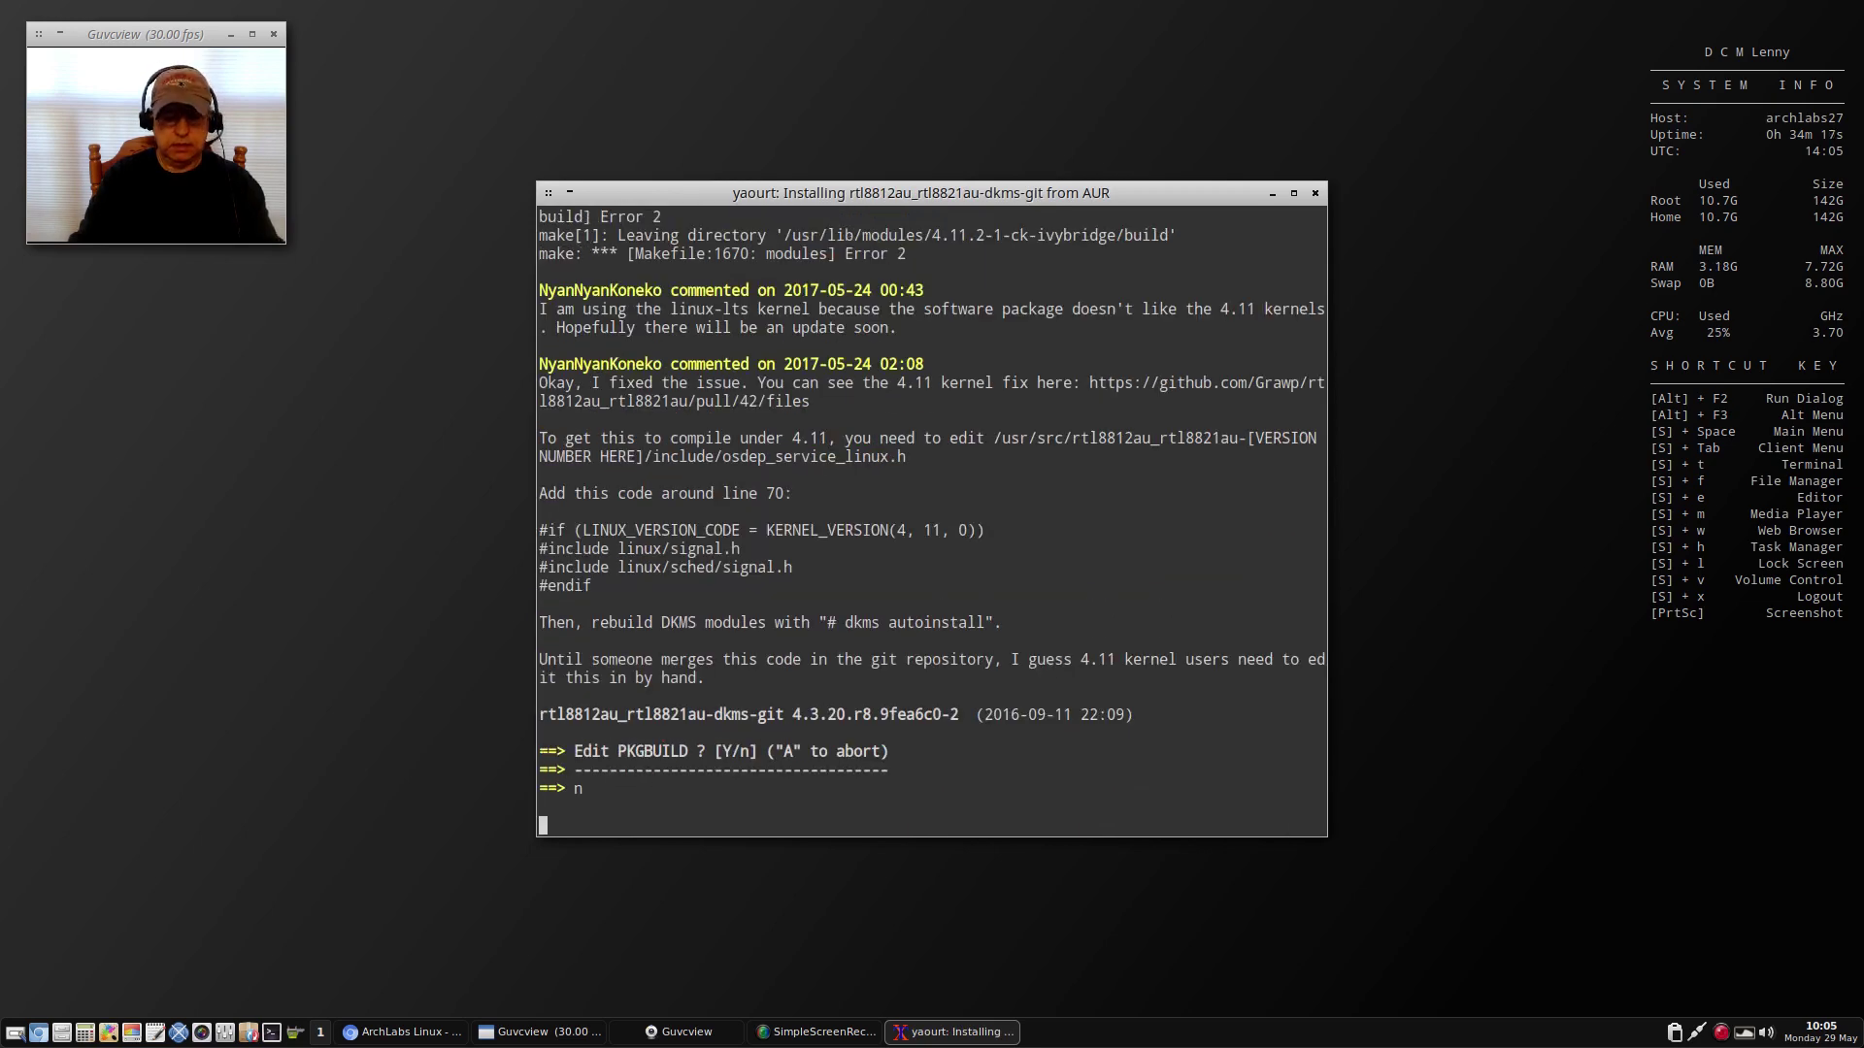
{"action": "key", "text": "Return"}
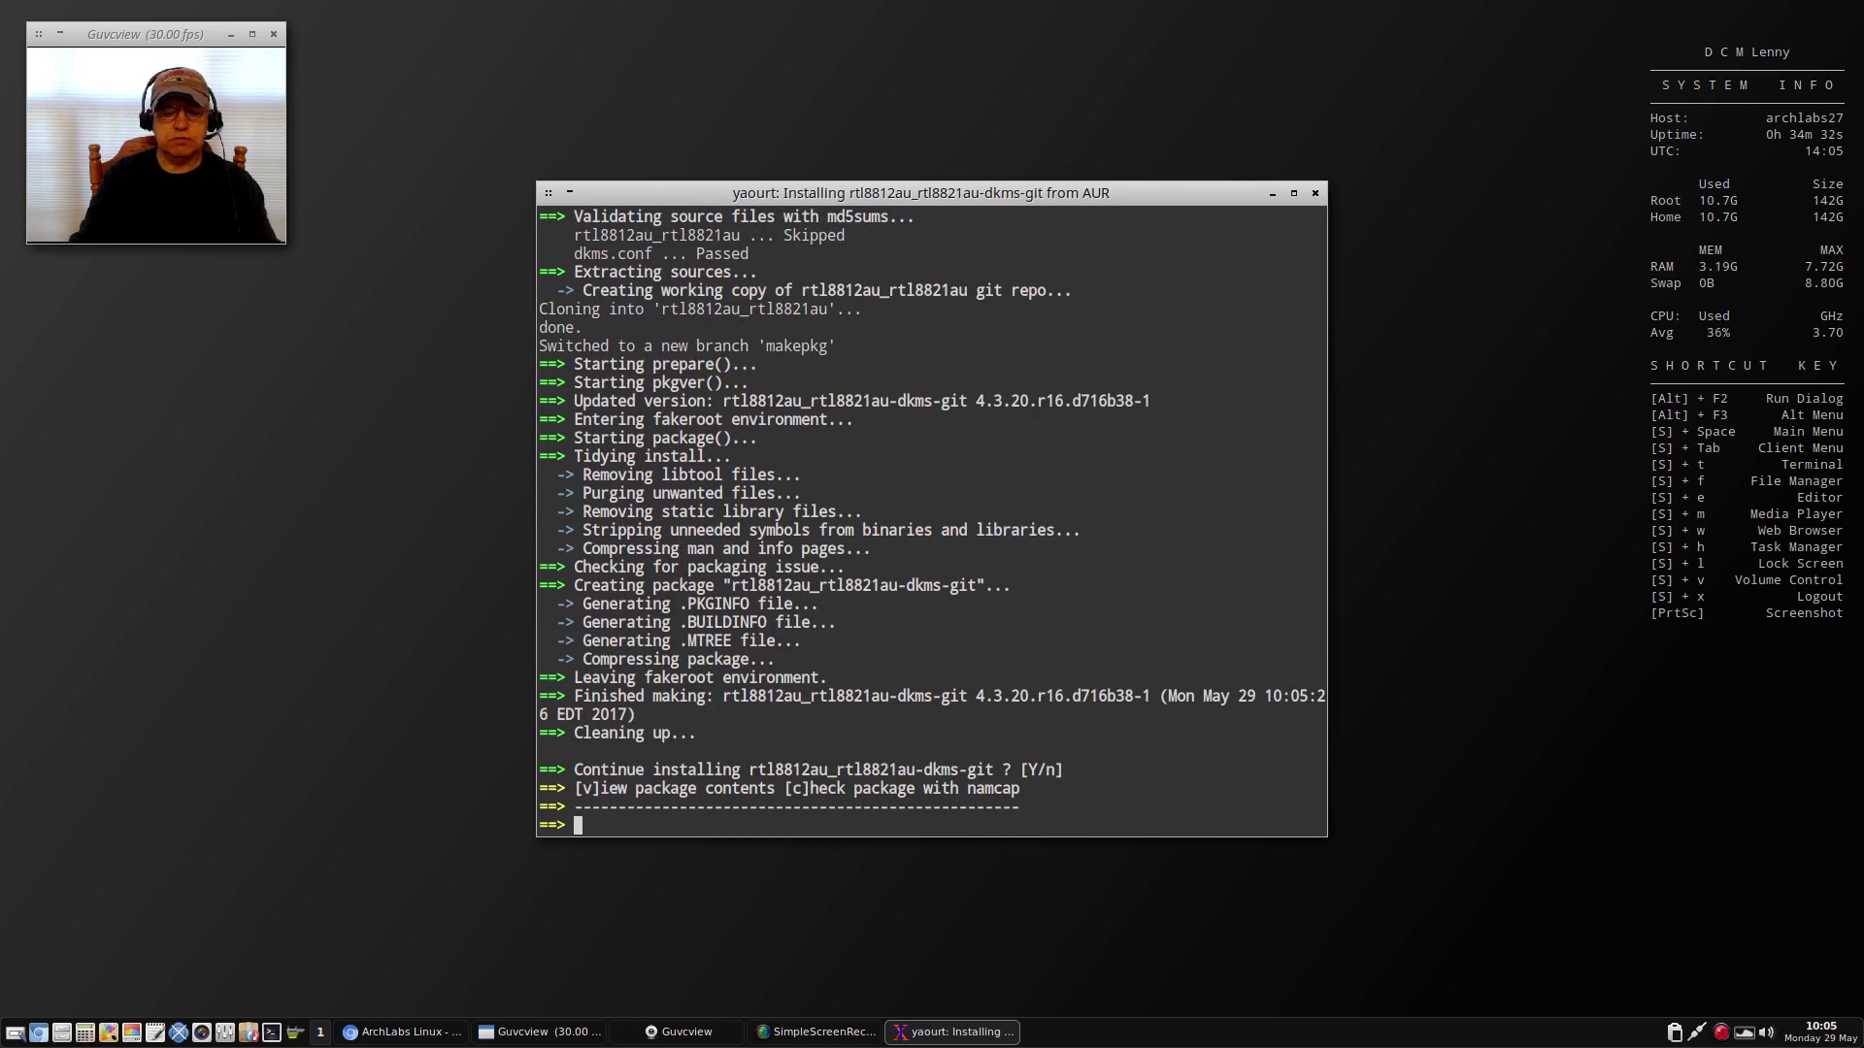
{"action": "key", "text": "Return"}
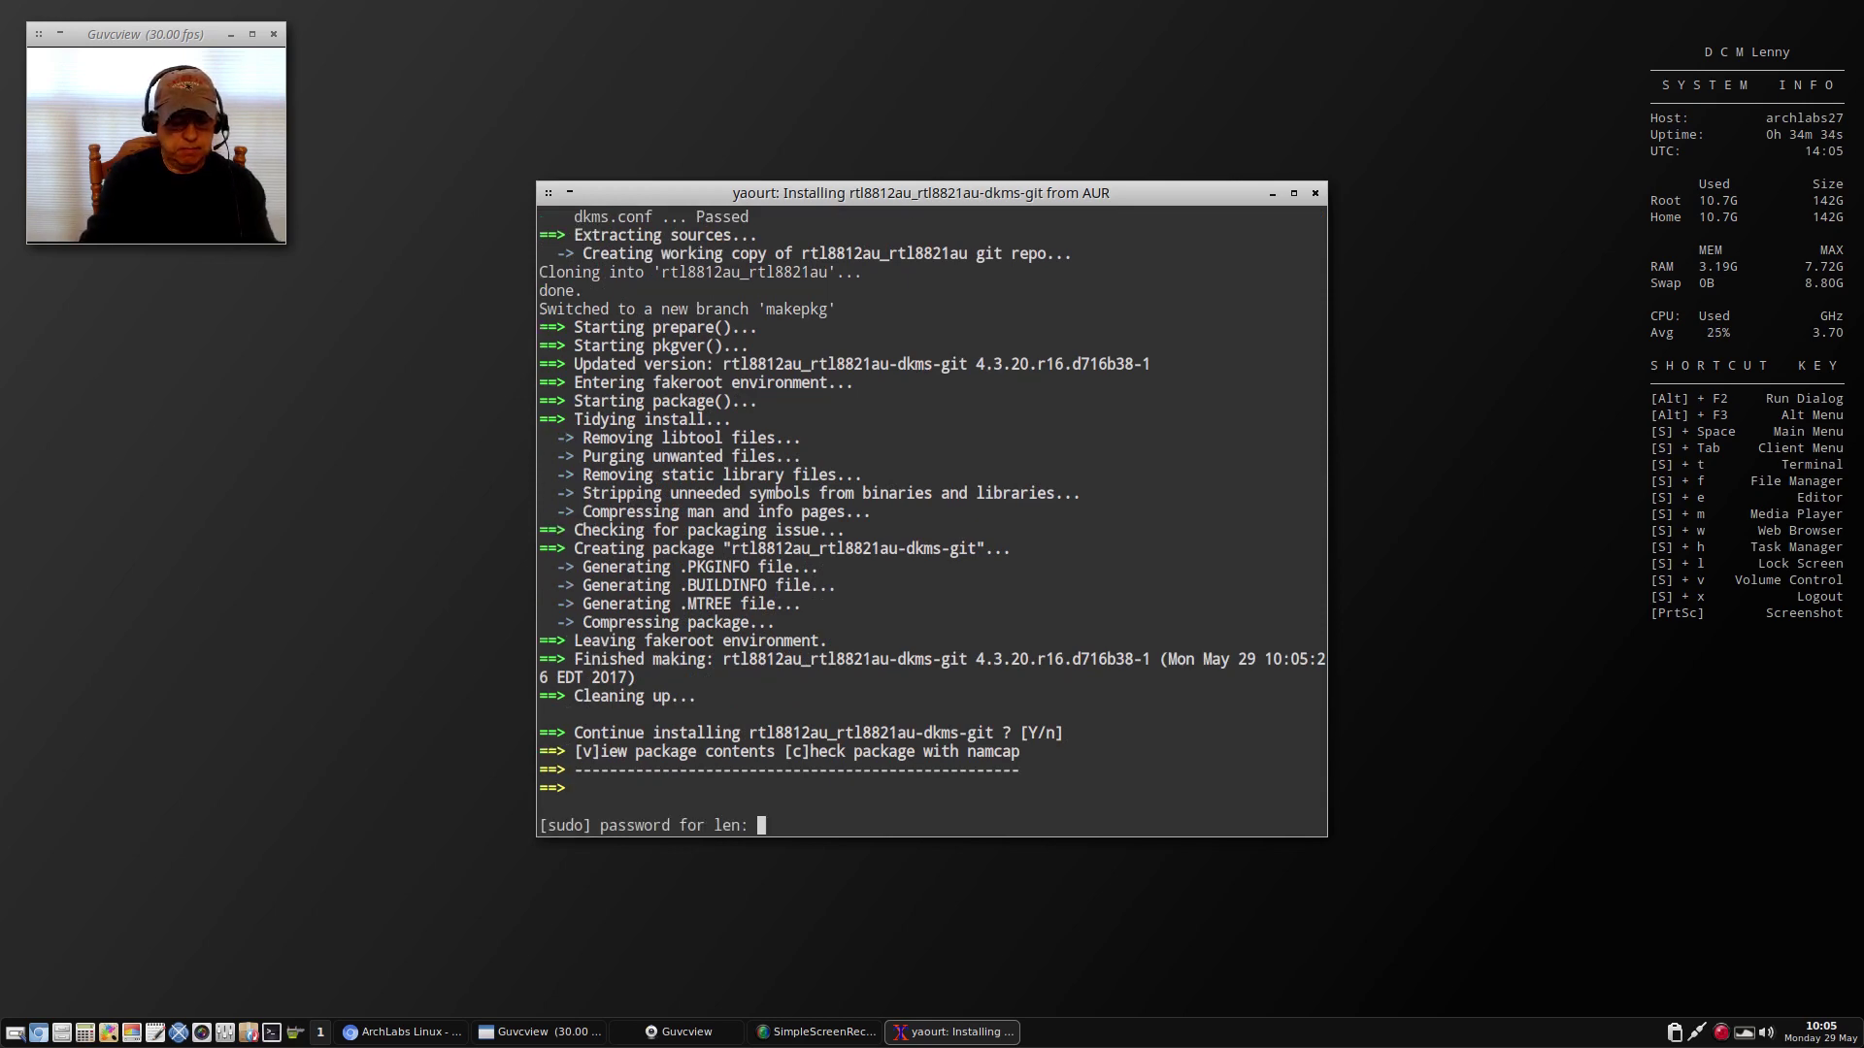
{"action": "key", "text": "Return"}
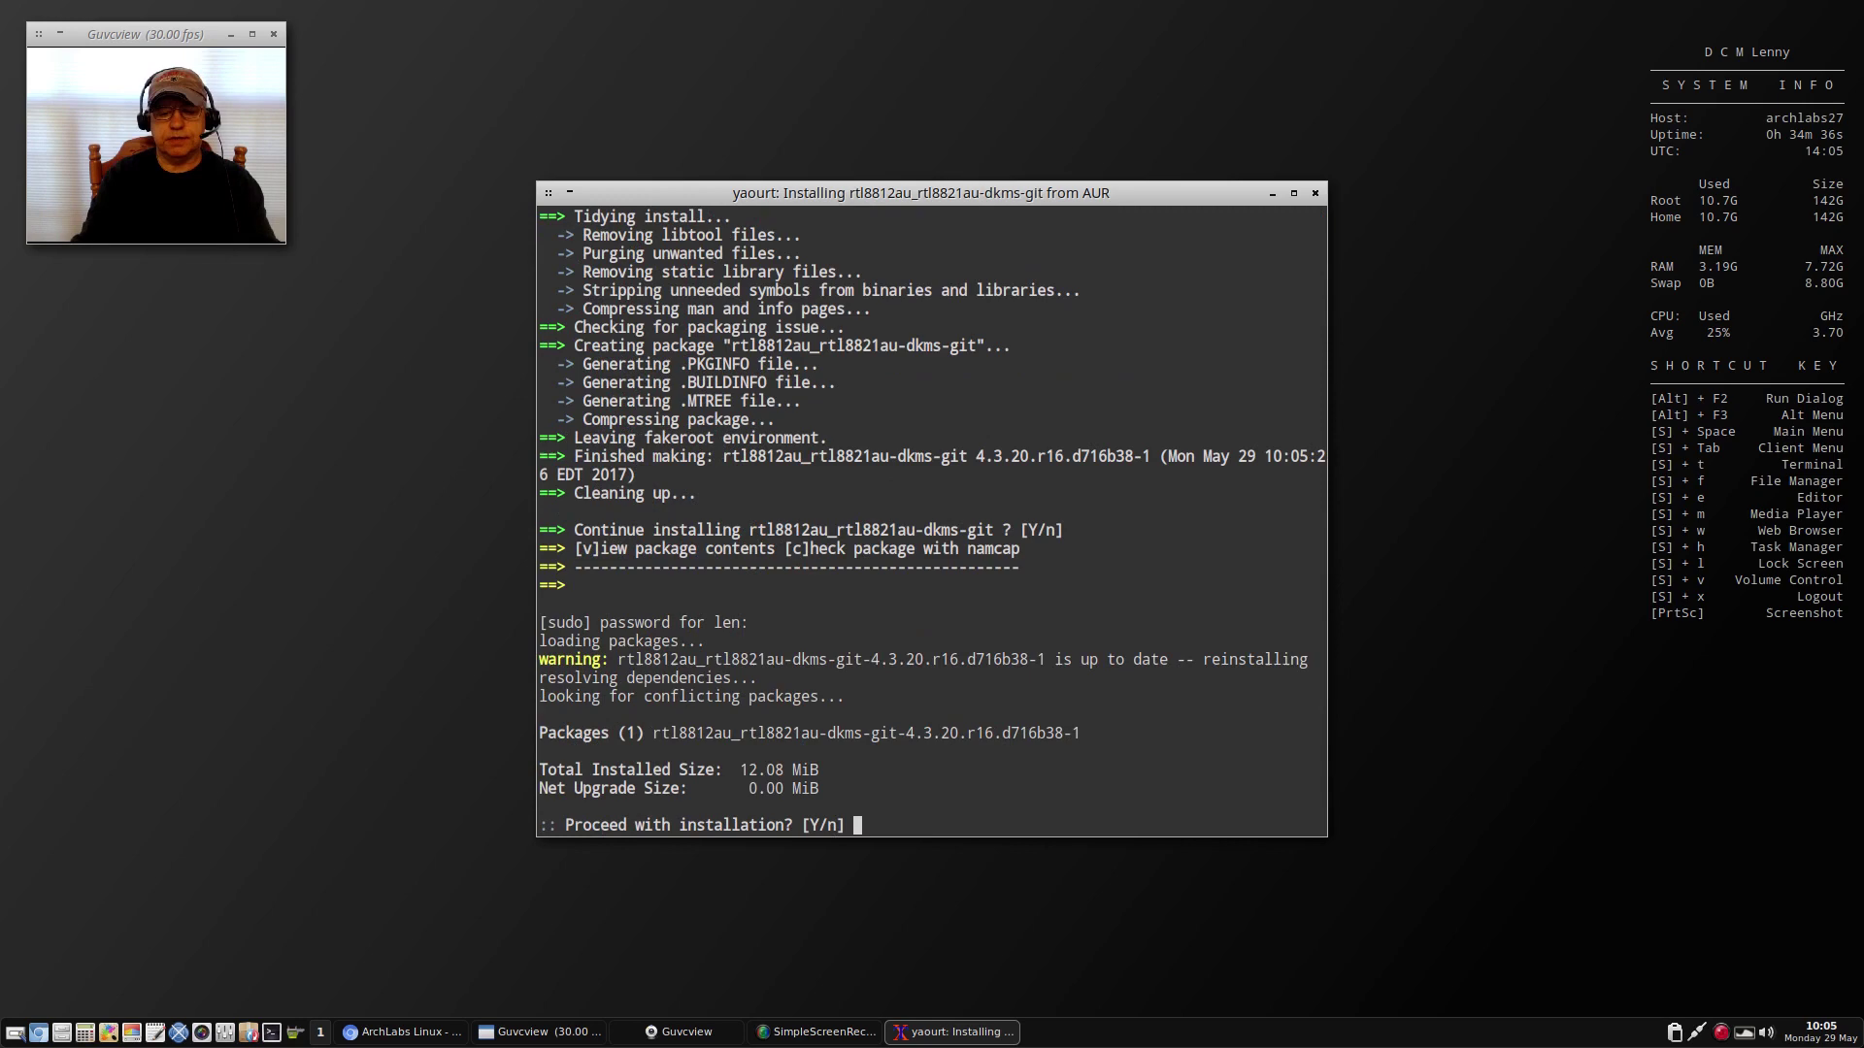
{"action": "key", "text": "Return"}
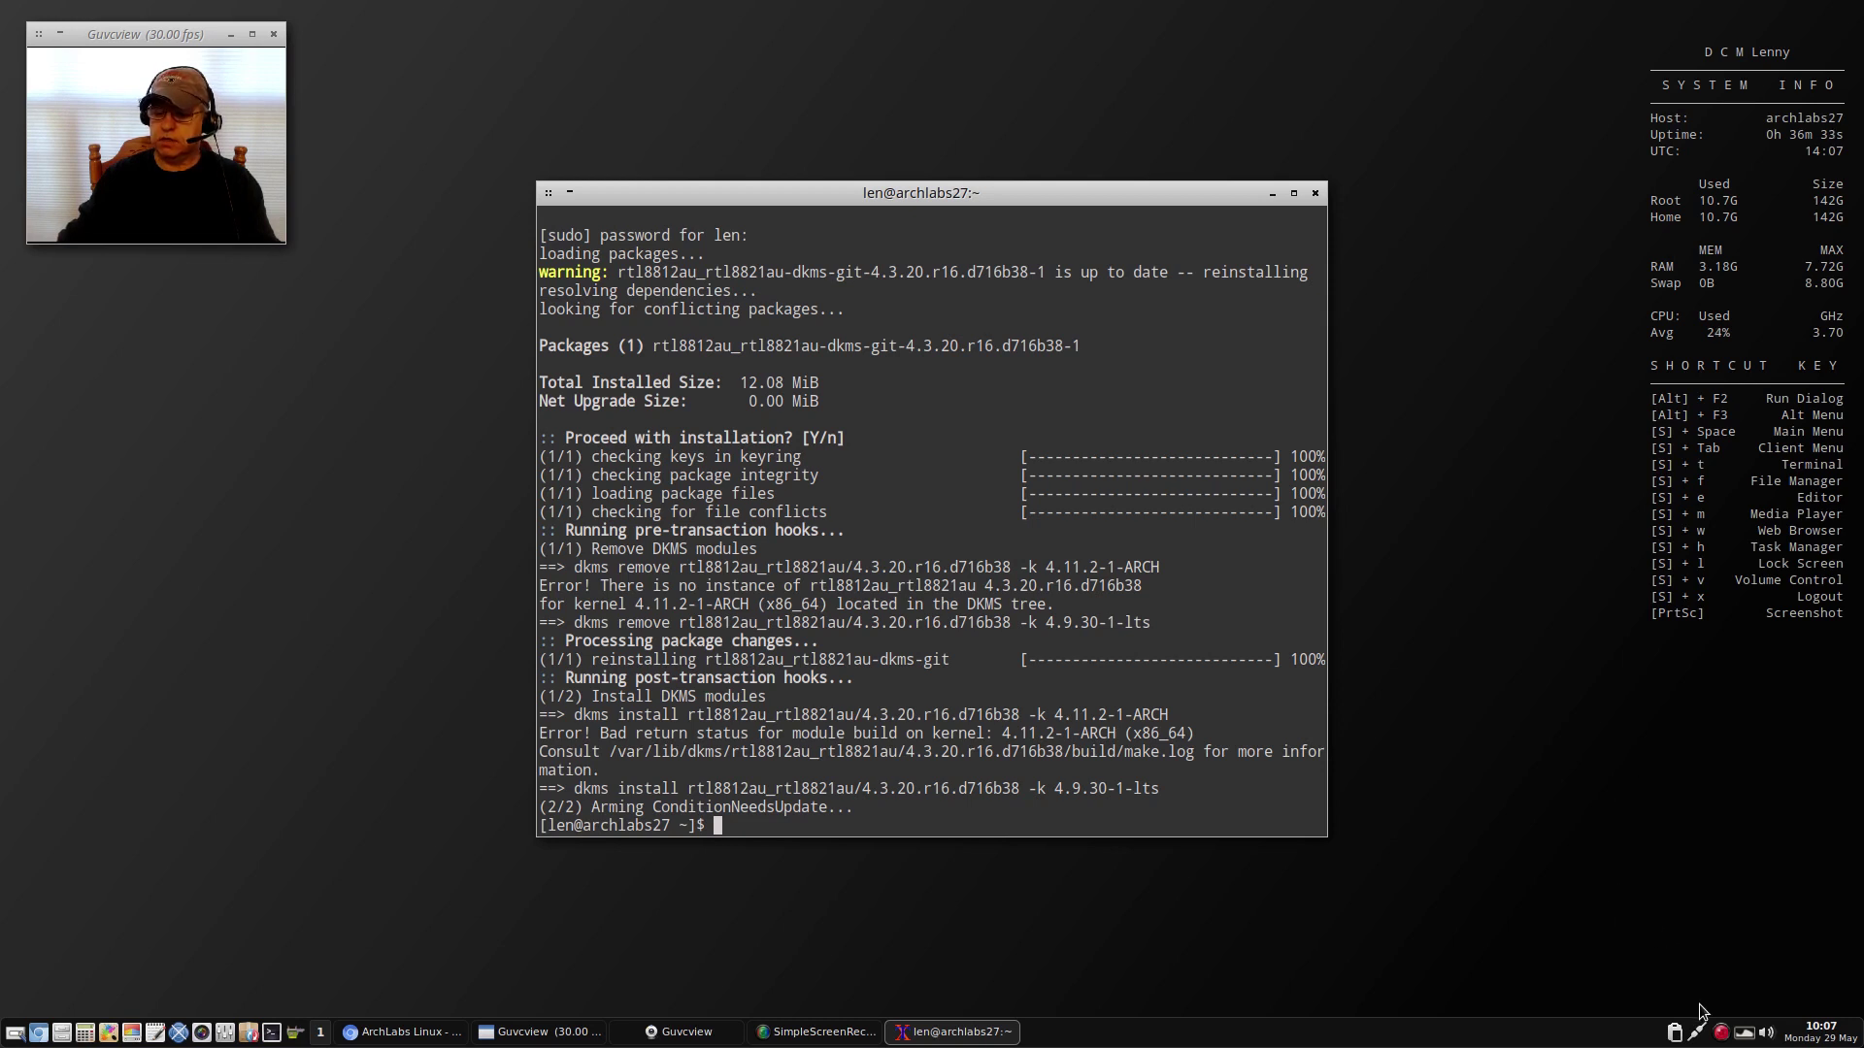
Step: Check the network connections tray menu, close it, and move the terminal higher up the screen
{"action": "left_click", "coordinate": [1698, 1033]}
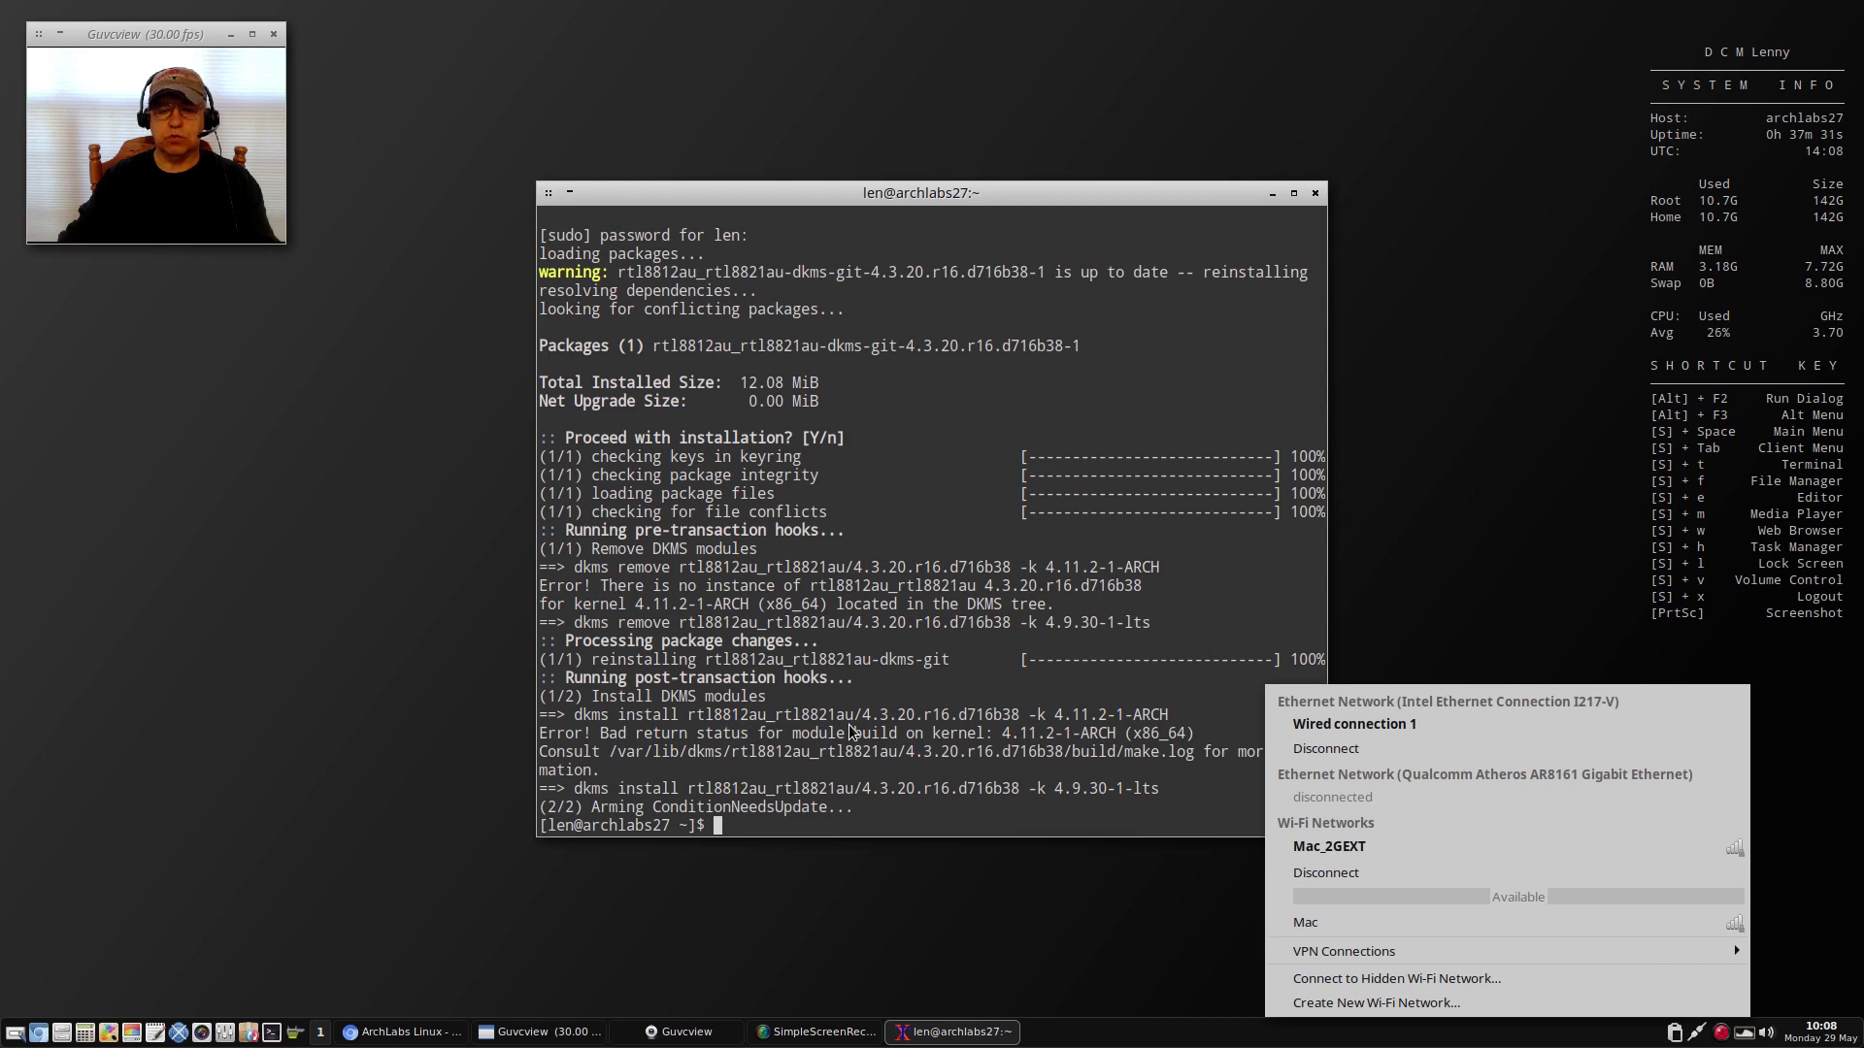
{"action": "left_click", "coordinate": [1471, 581]}
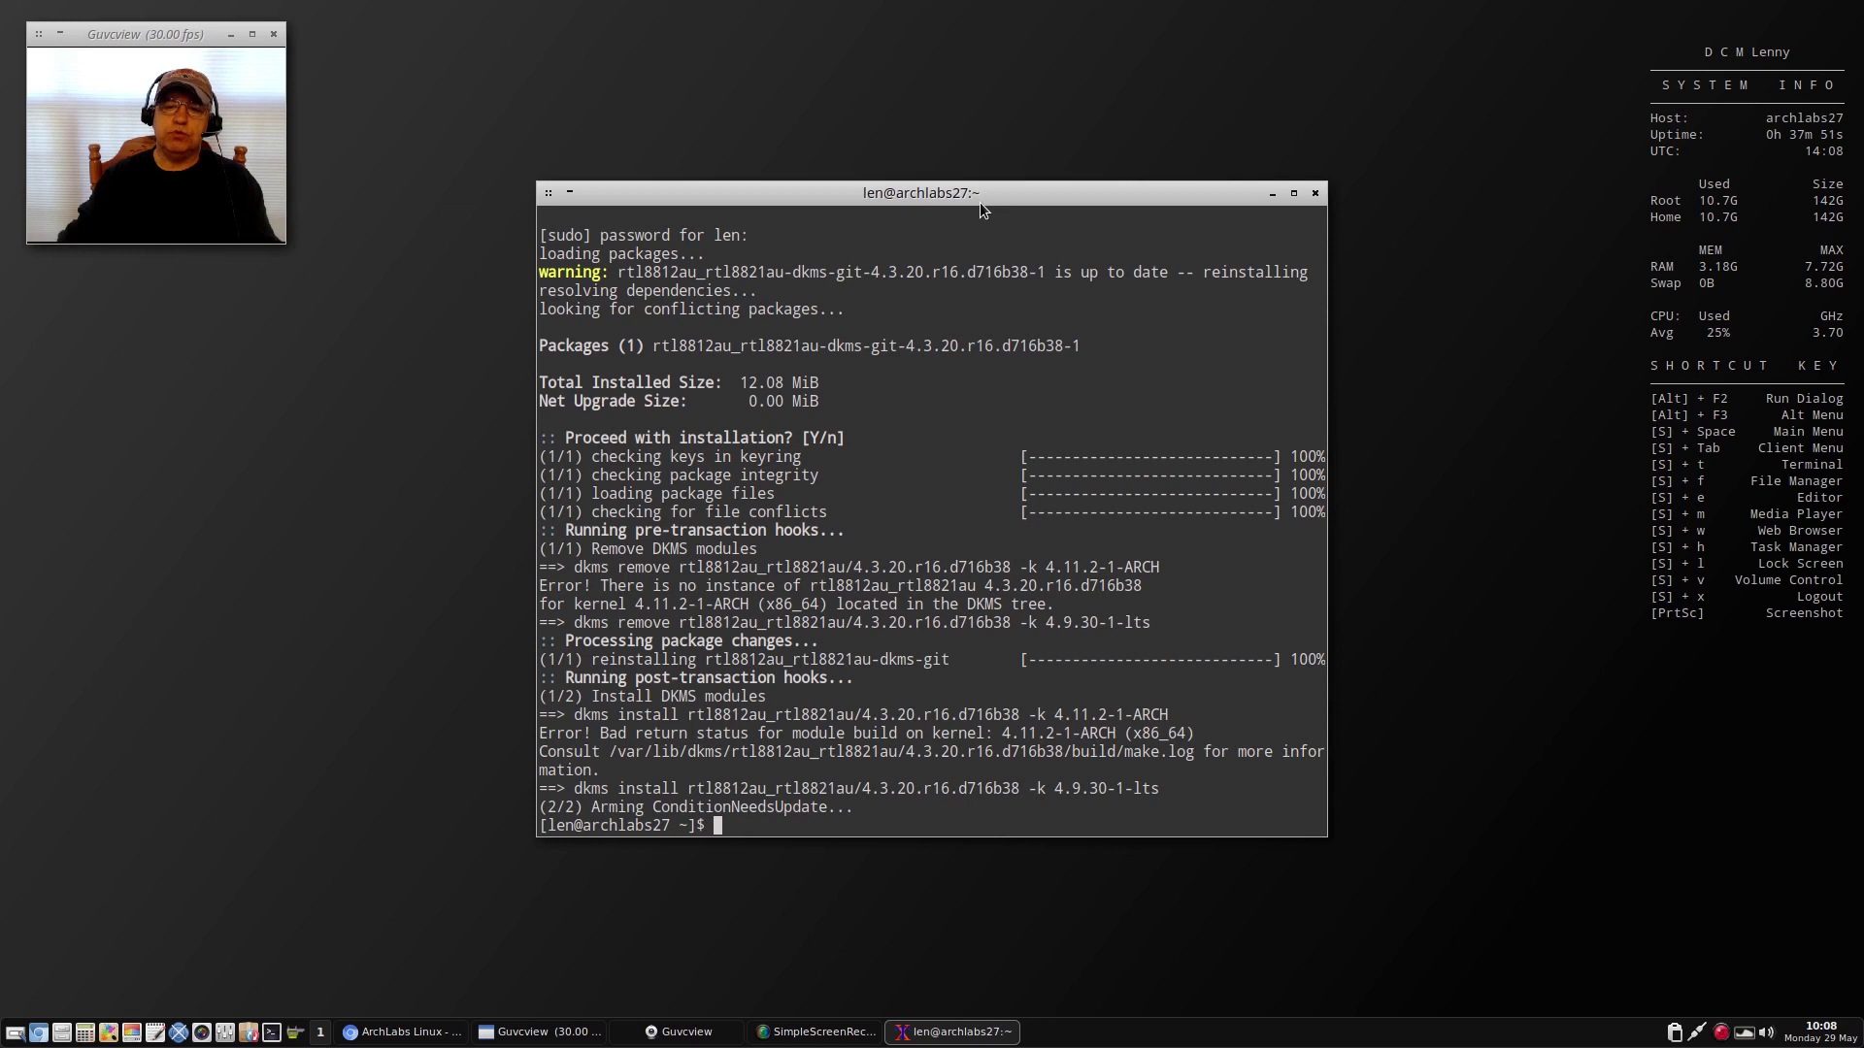
{"action": "left_click_drag", "start_coordinate": [969, 195], "coordinate": [977, 84]}
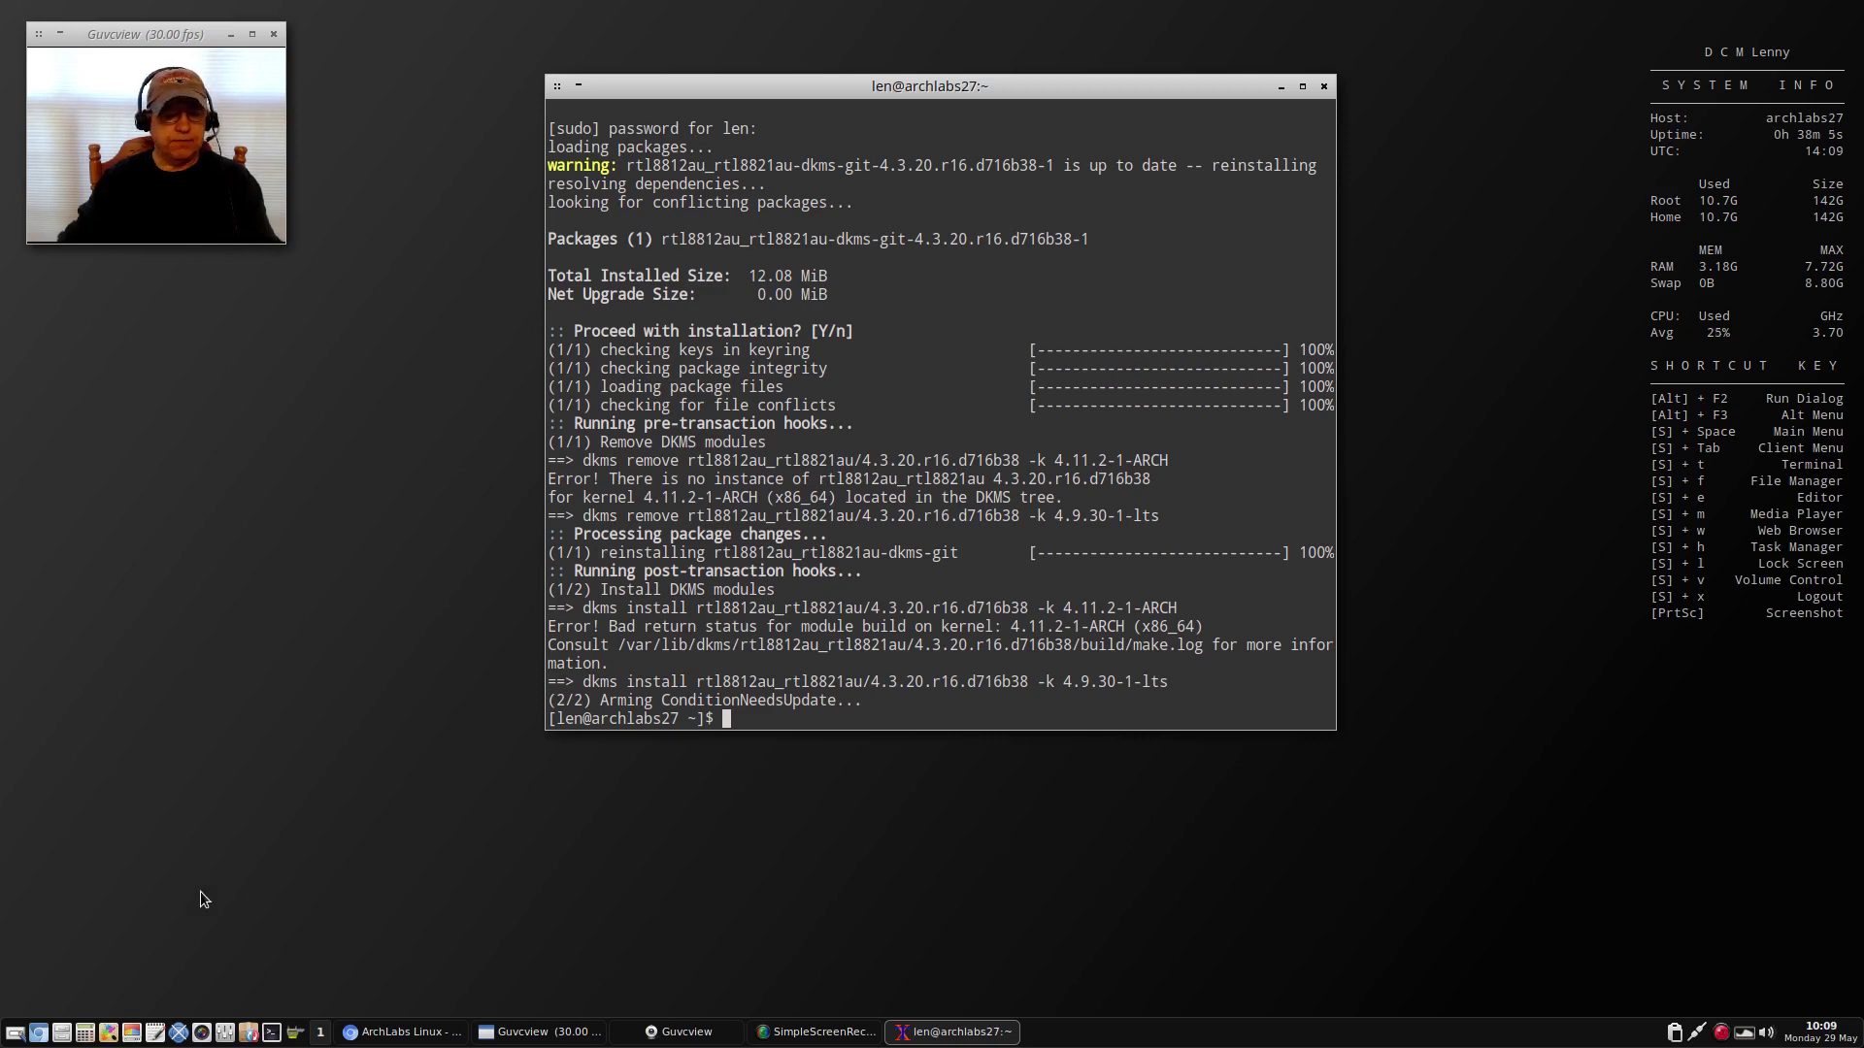
Step: Browse in File Manager from the root through /var/lib to the pacman folder
{"action": "left_click", "coordinate": [61, 1032]}
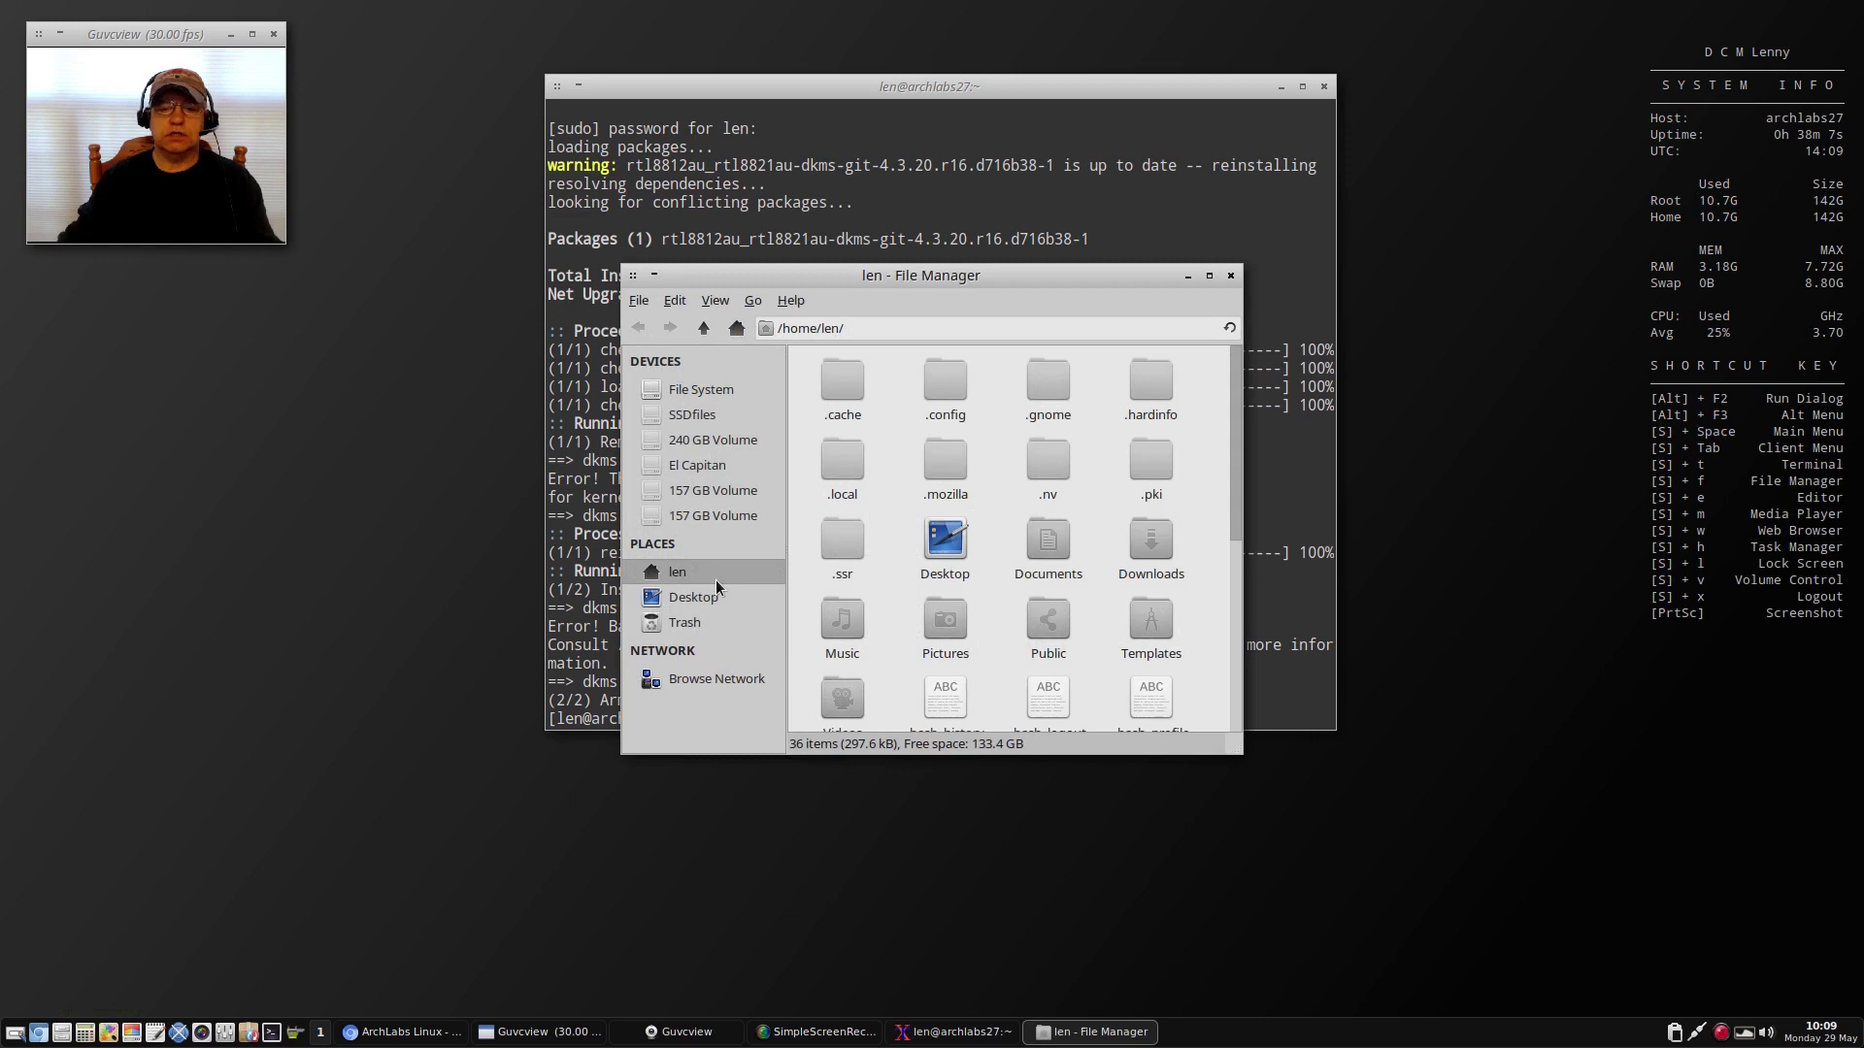
{"action": "left_click", "coordinate": [708, 389]}
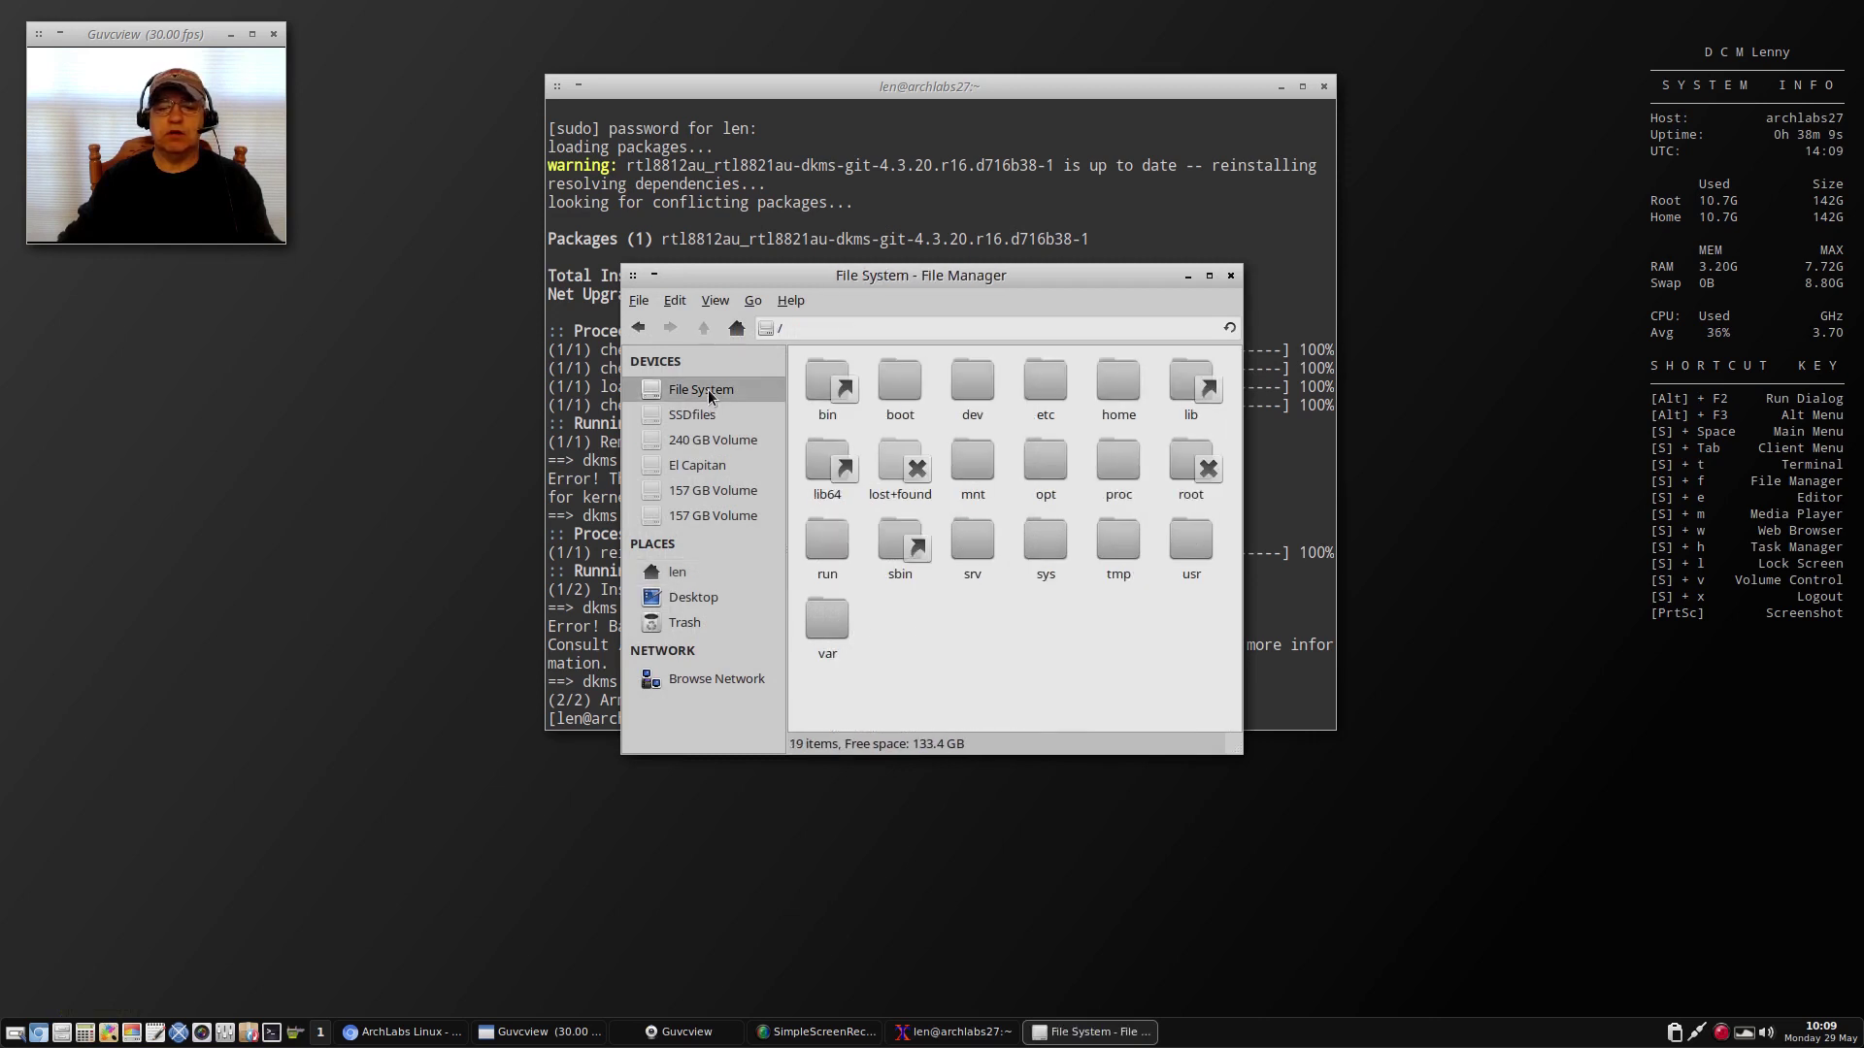
{"action": "double_click", "coordinate": [827, 621]}
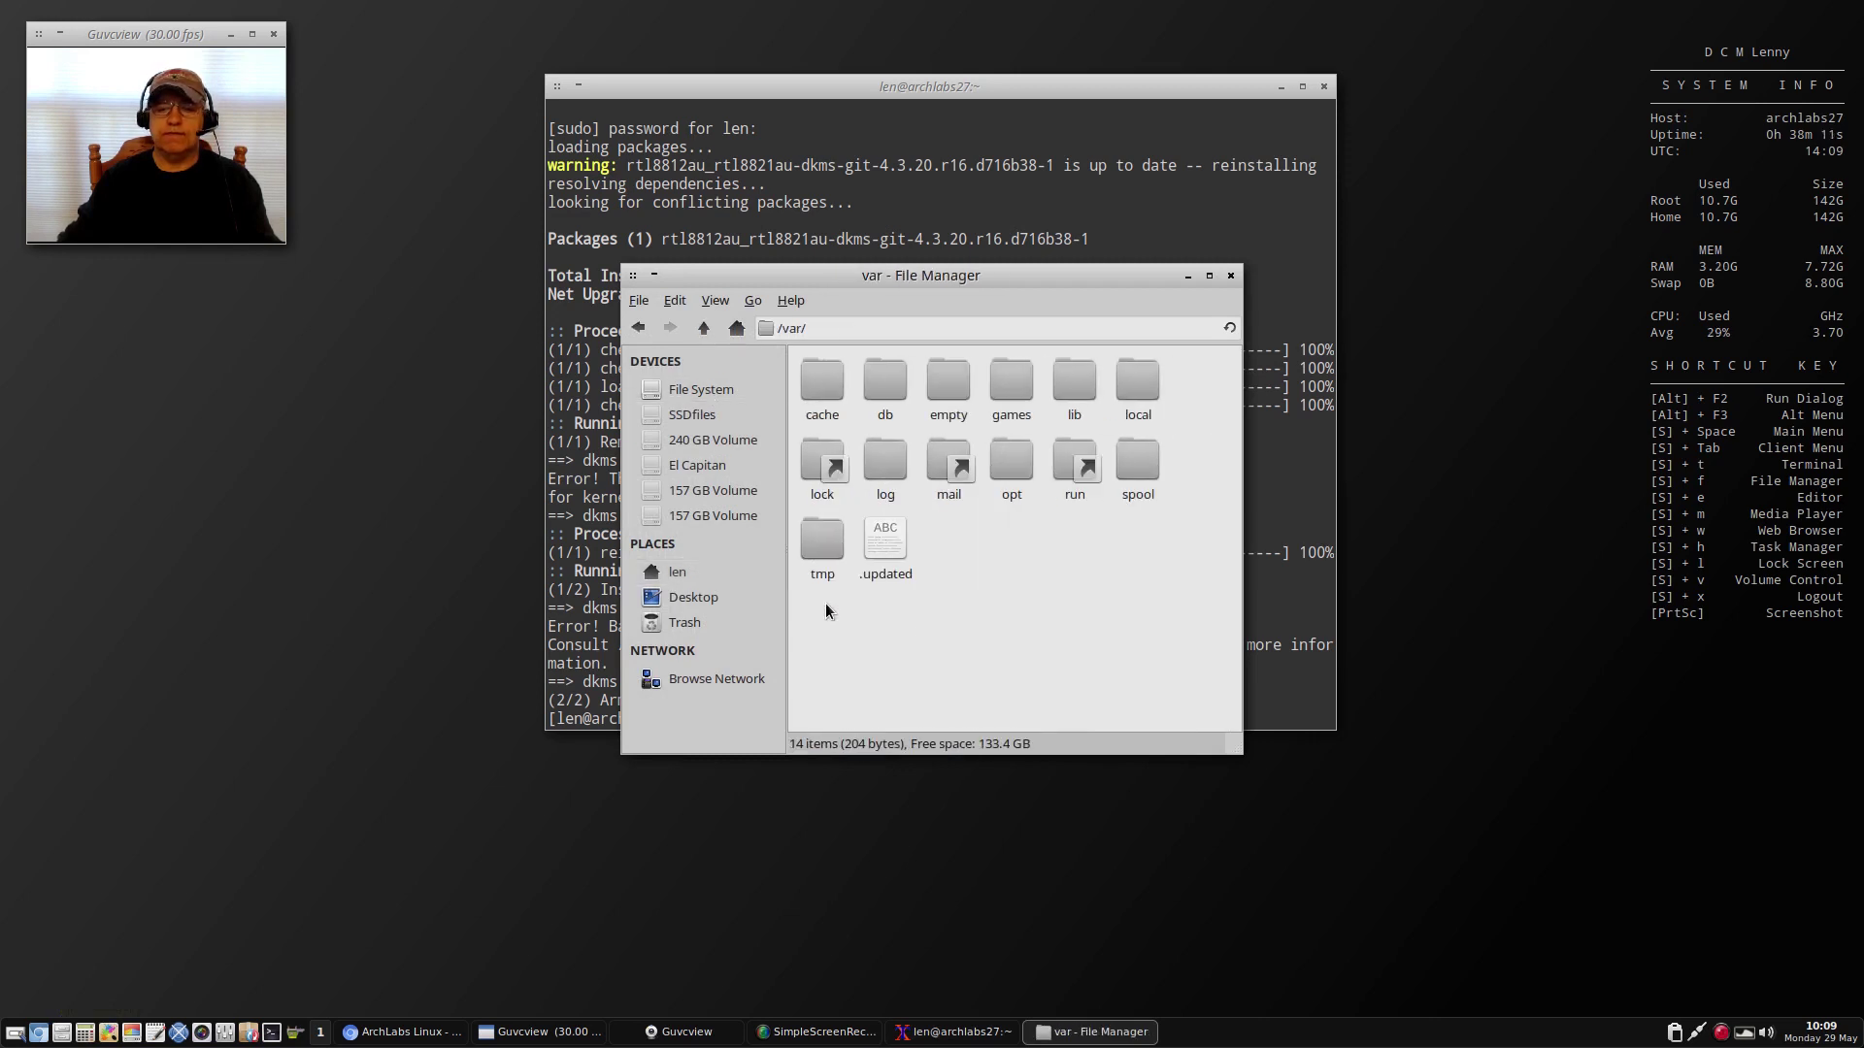
{"action": "double_click", "coordinate": [1079, 391]}
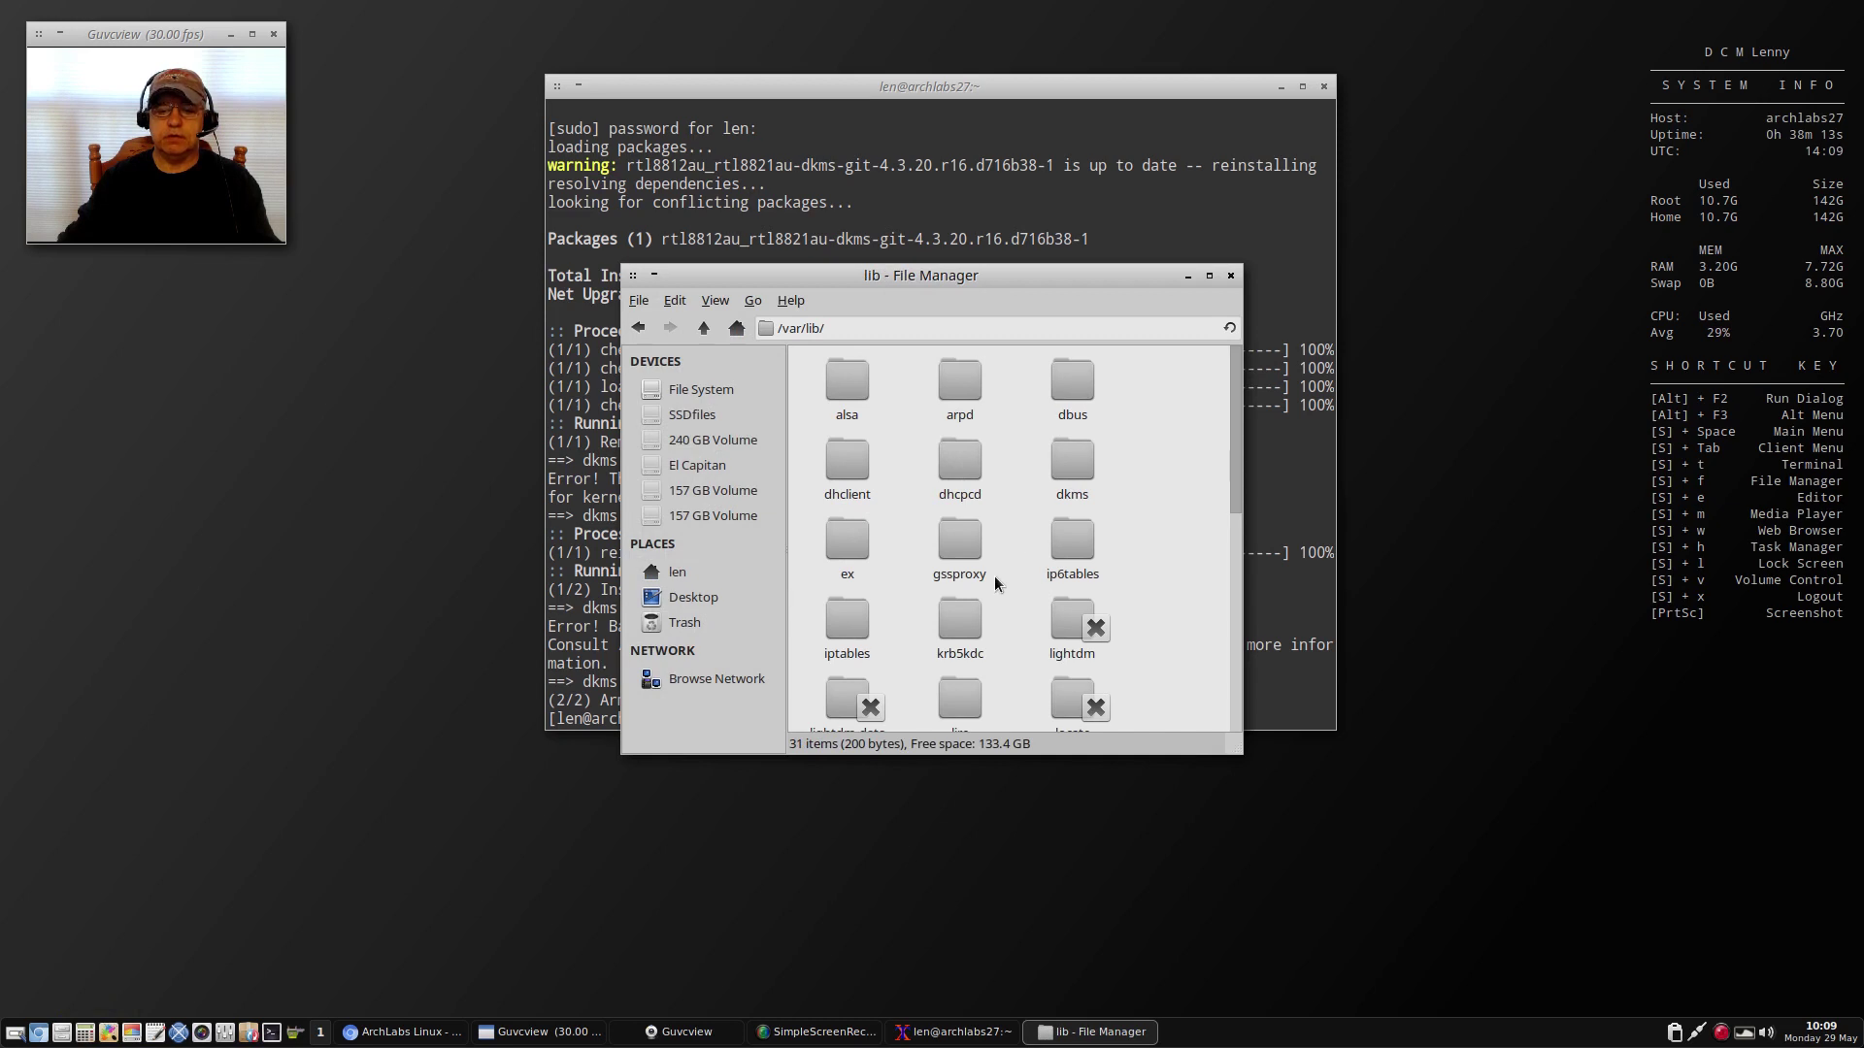
{"action": "scroll", "coordinate": [993, 593], "scroll_direction": "down", "scroll_amount": 3}
{"action": "scroll", "coordinate": [993, 593], "scroll_direction": "down", "scroll_amount": 3}
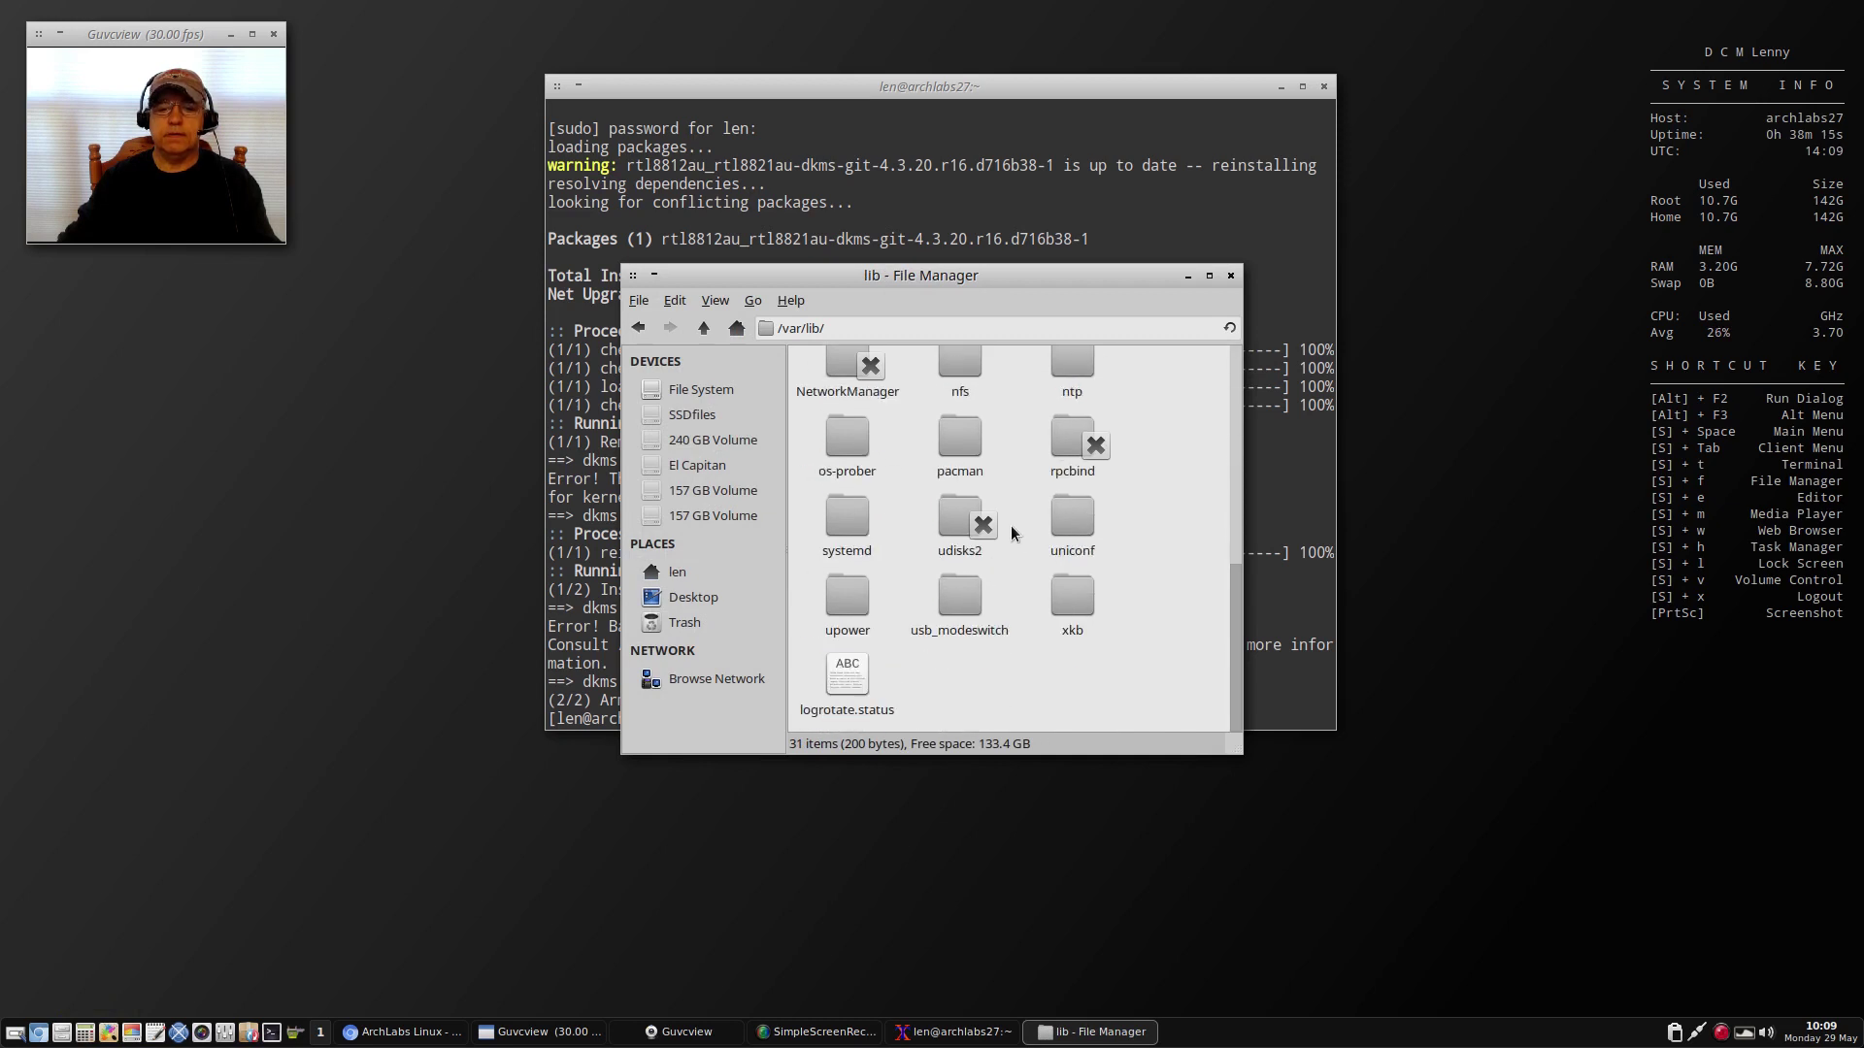
{"action": "double_click", "coordinate": [974, 448]}
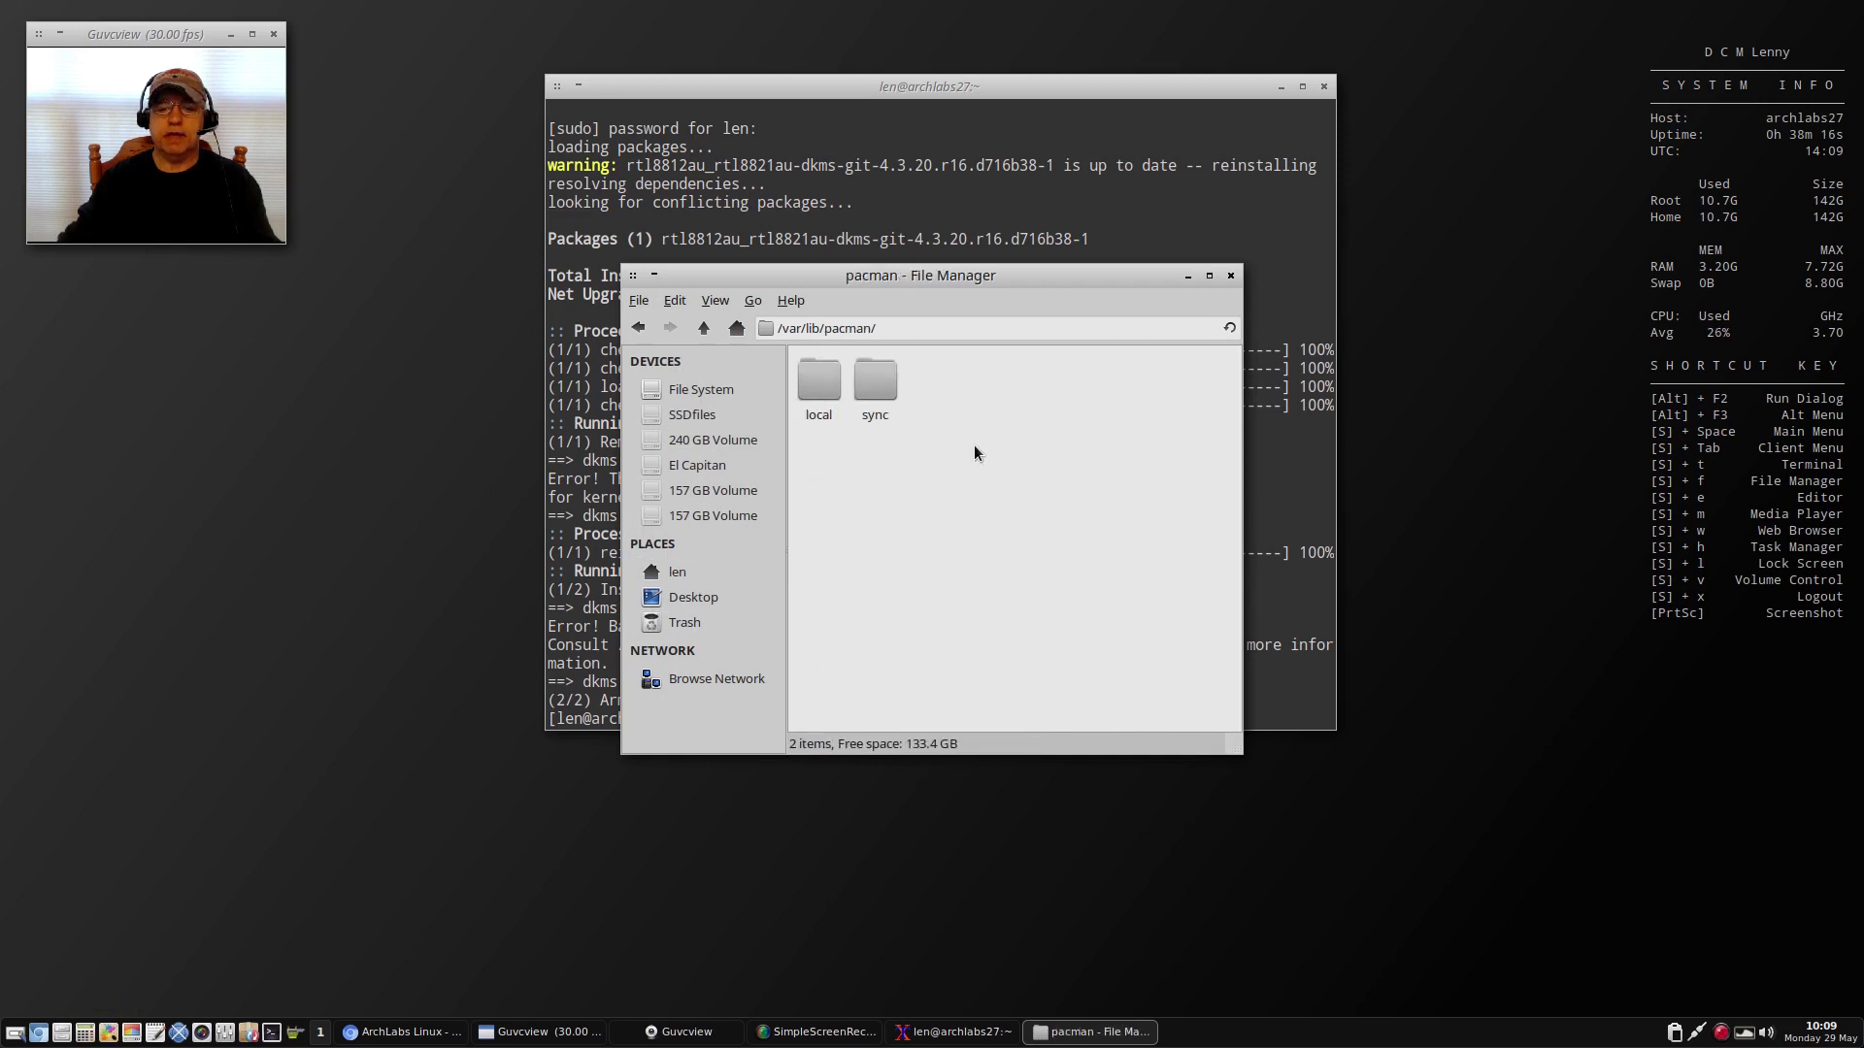
Step: Close the file manager and run 'sudo pacman -Syu' in XTerm
{"action": "left_click", "coordinate": [1231, 281]}
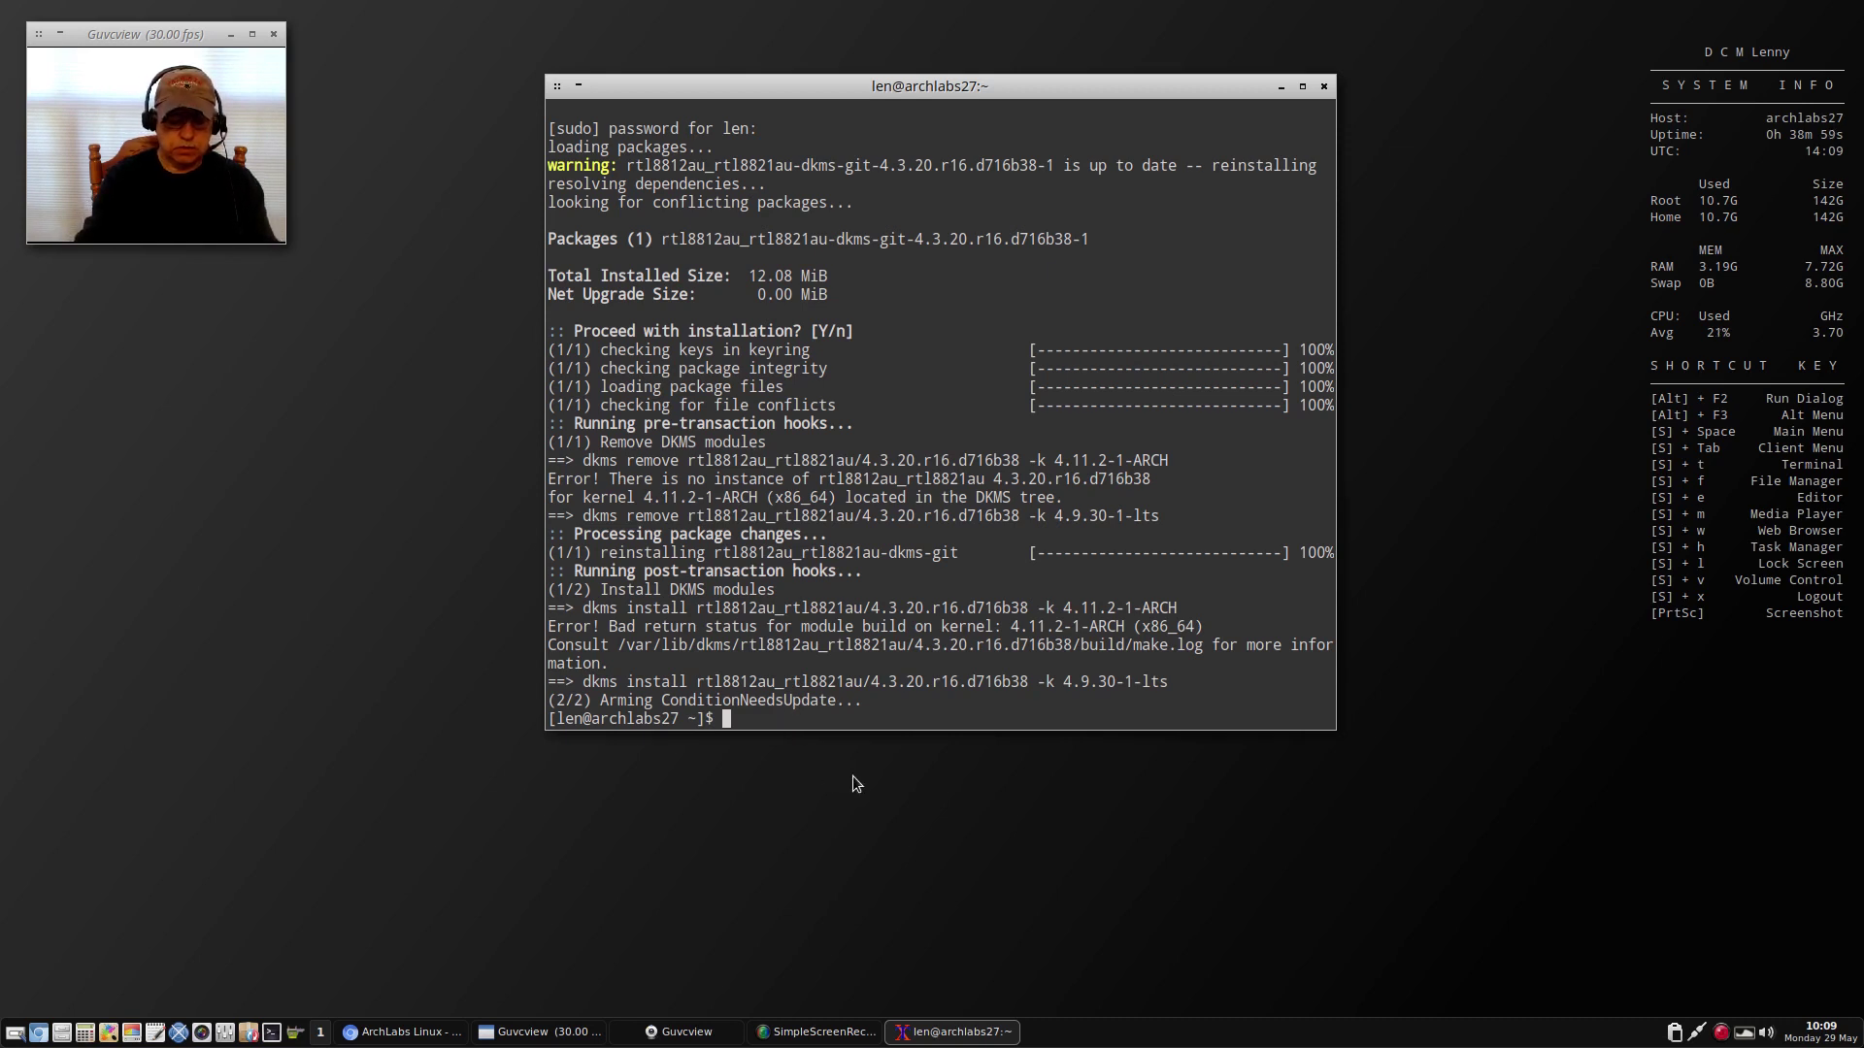
{"action": "type", "text": "sudo "}
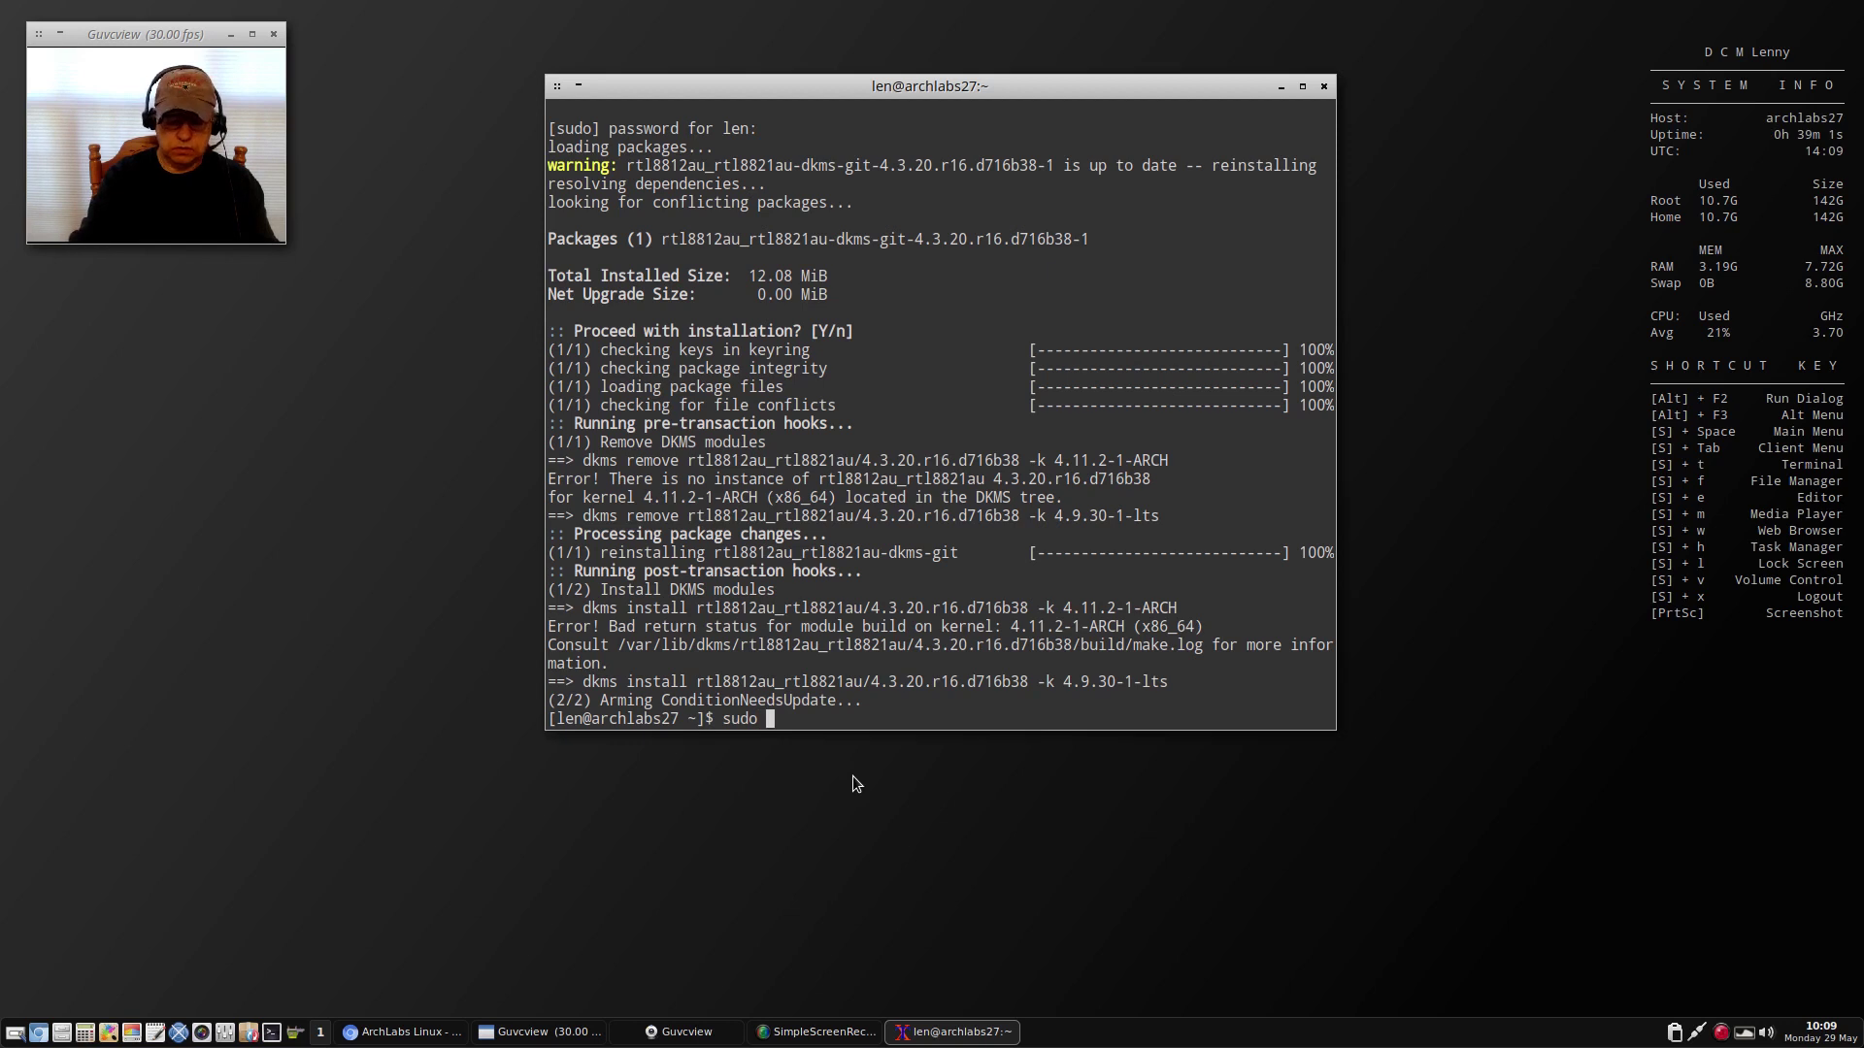
{"action": "type", "text": "pacman "}
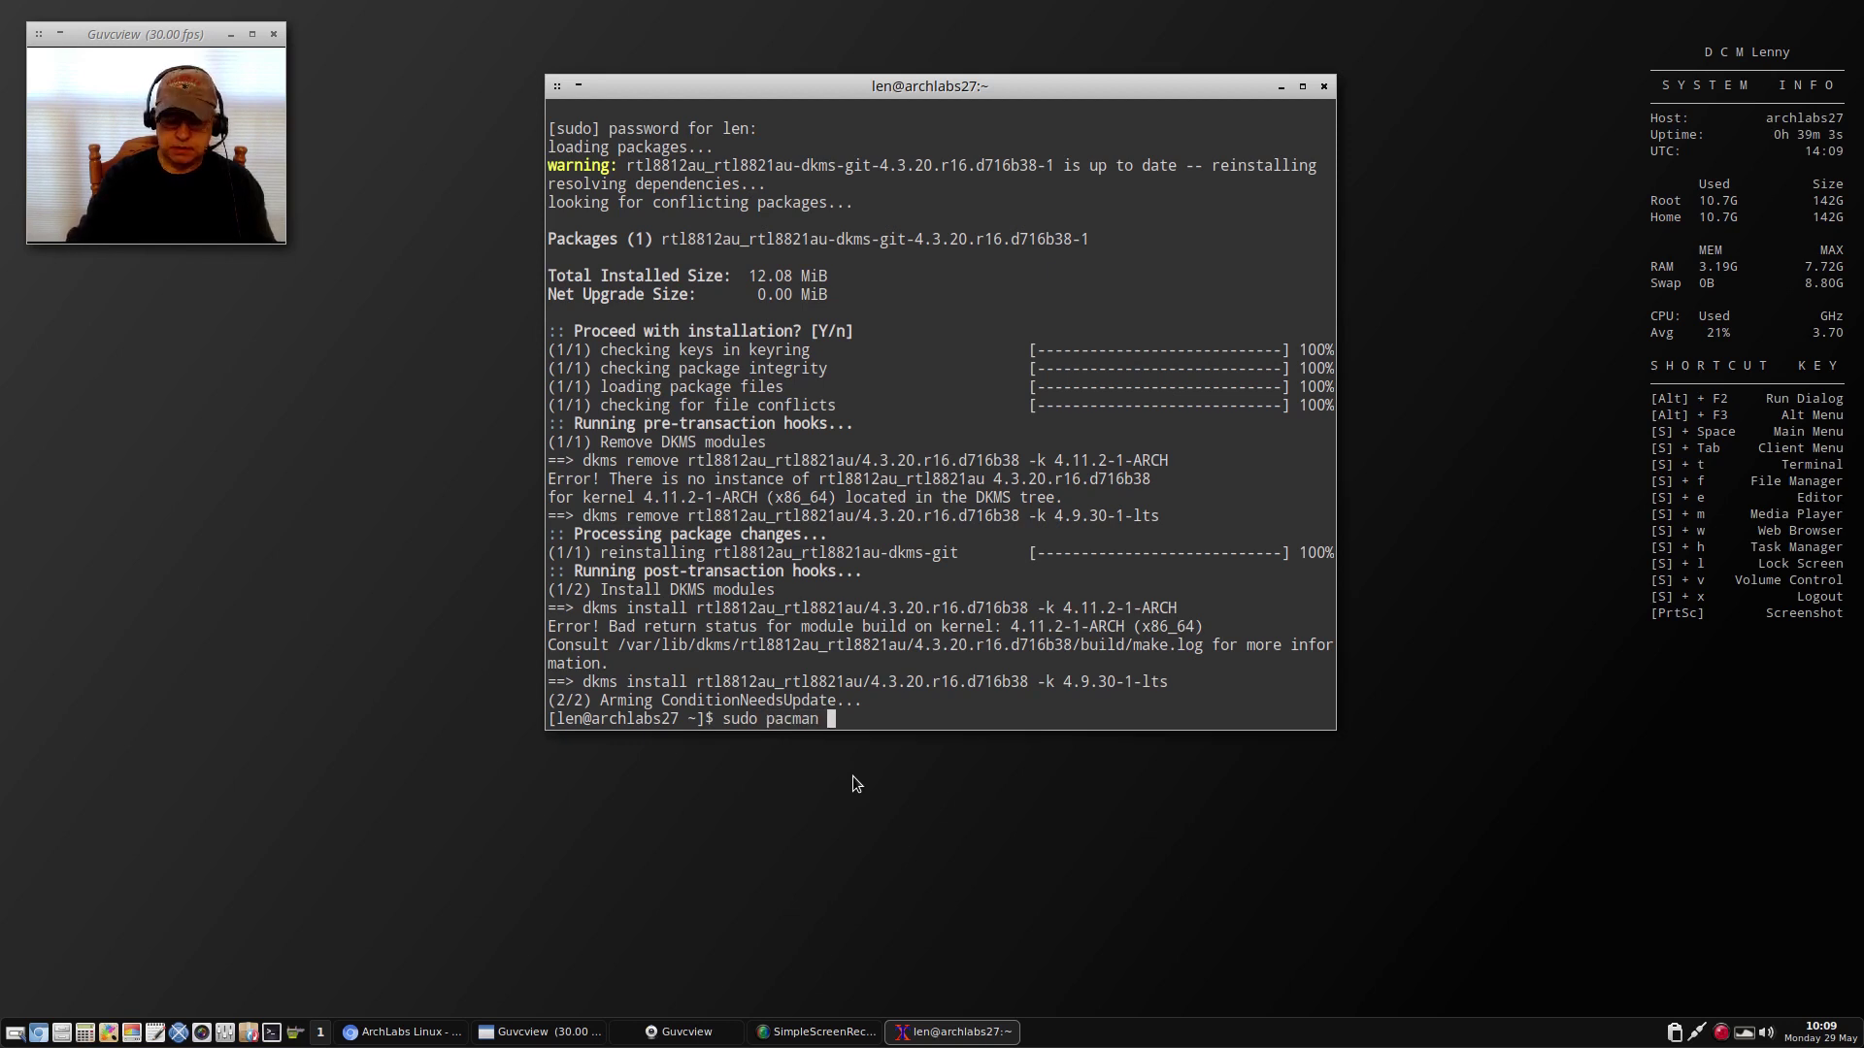
{"action": "type", "text": "-Syu"}
{"action": "key", "text": "Return"}
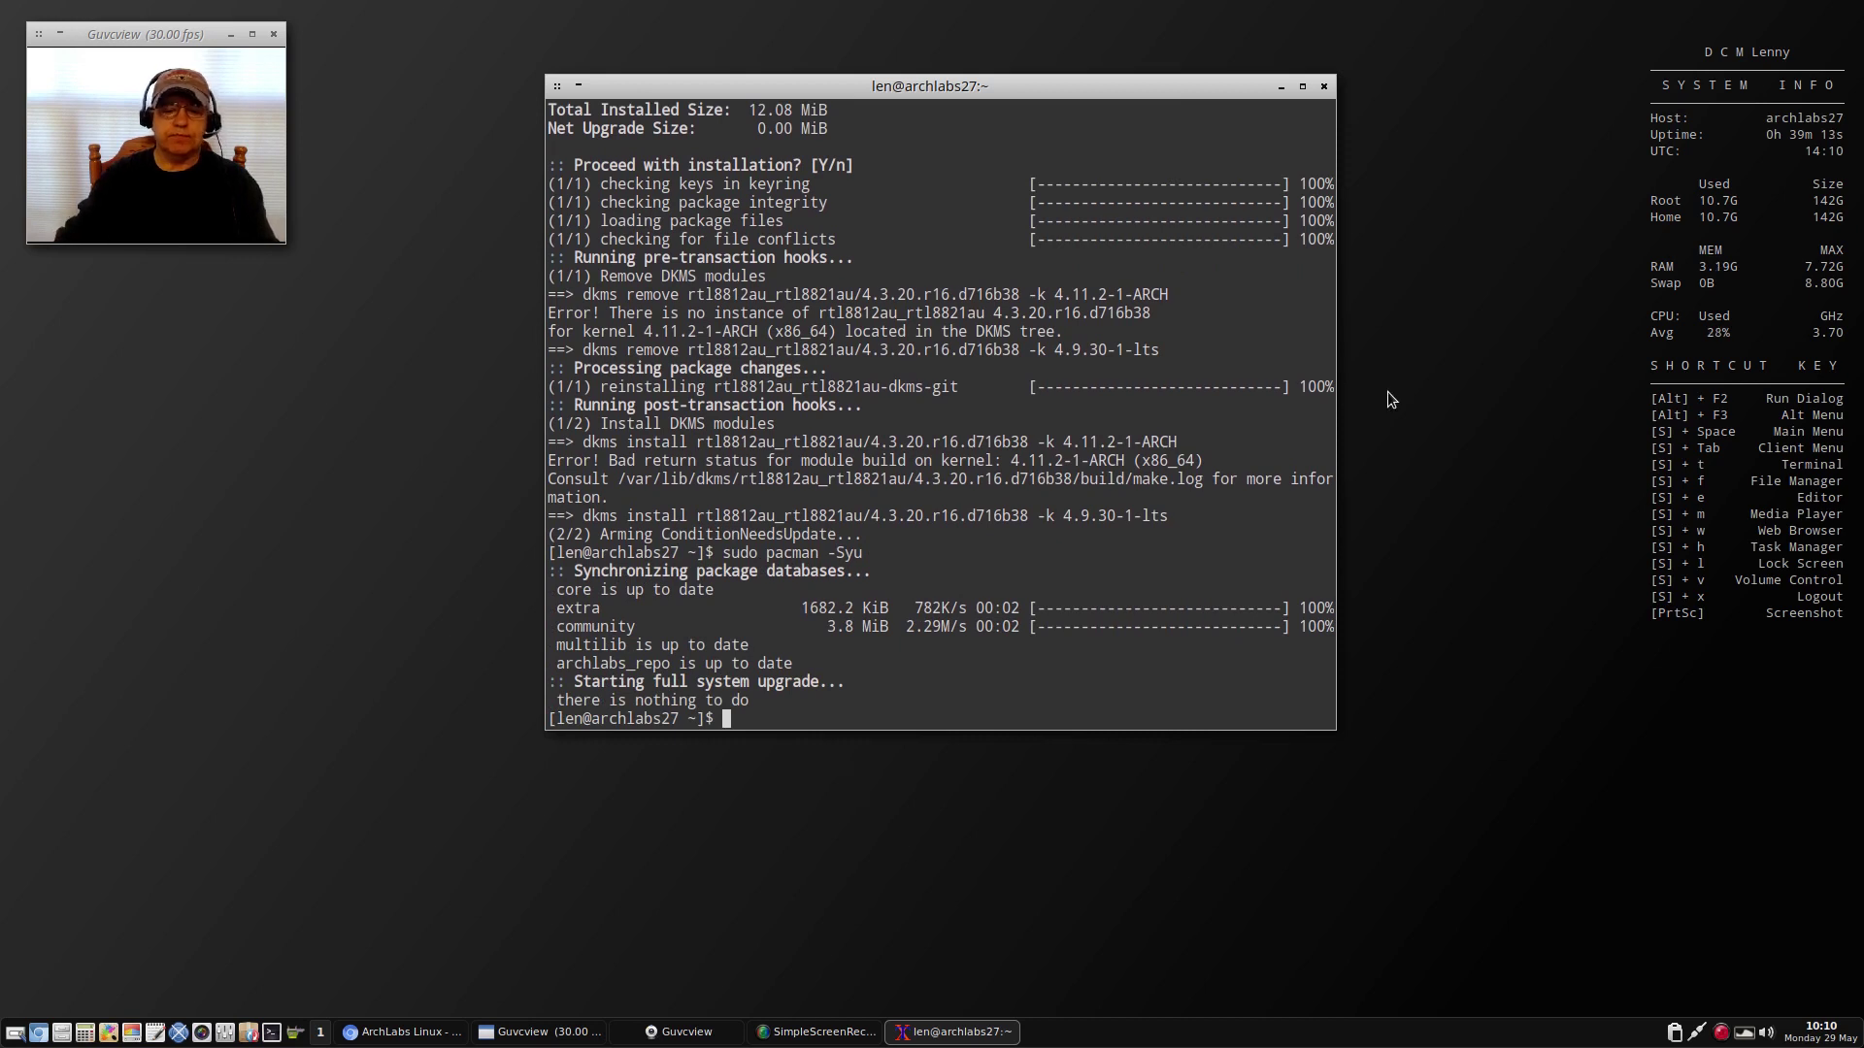
Step: Close the XTerm window, leaving only the Guvcview webcam window on the desktop
{"action": "left_click", "coordinate": [1326, 87]}
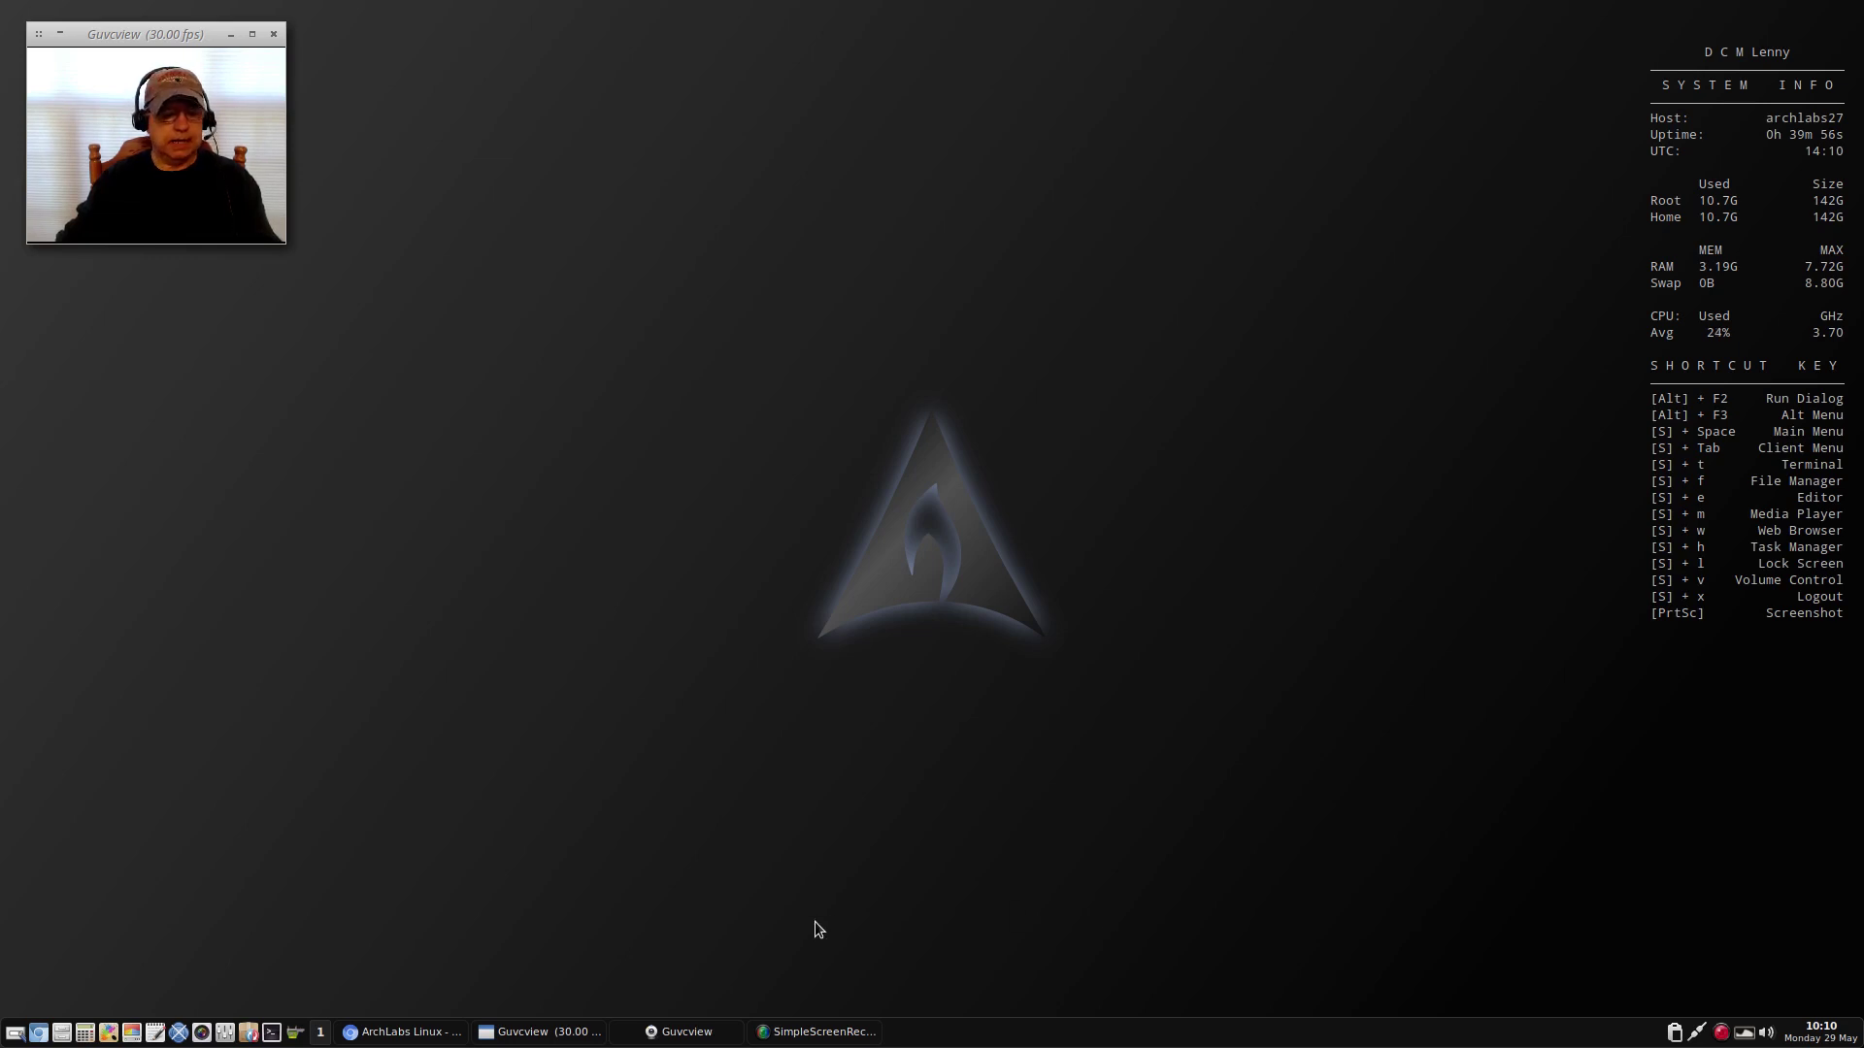
{"action": "right_click", "coordinate": [532, 517]}
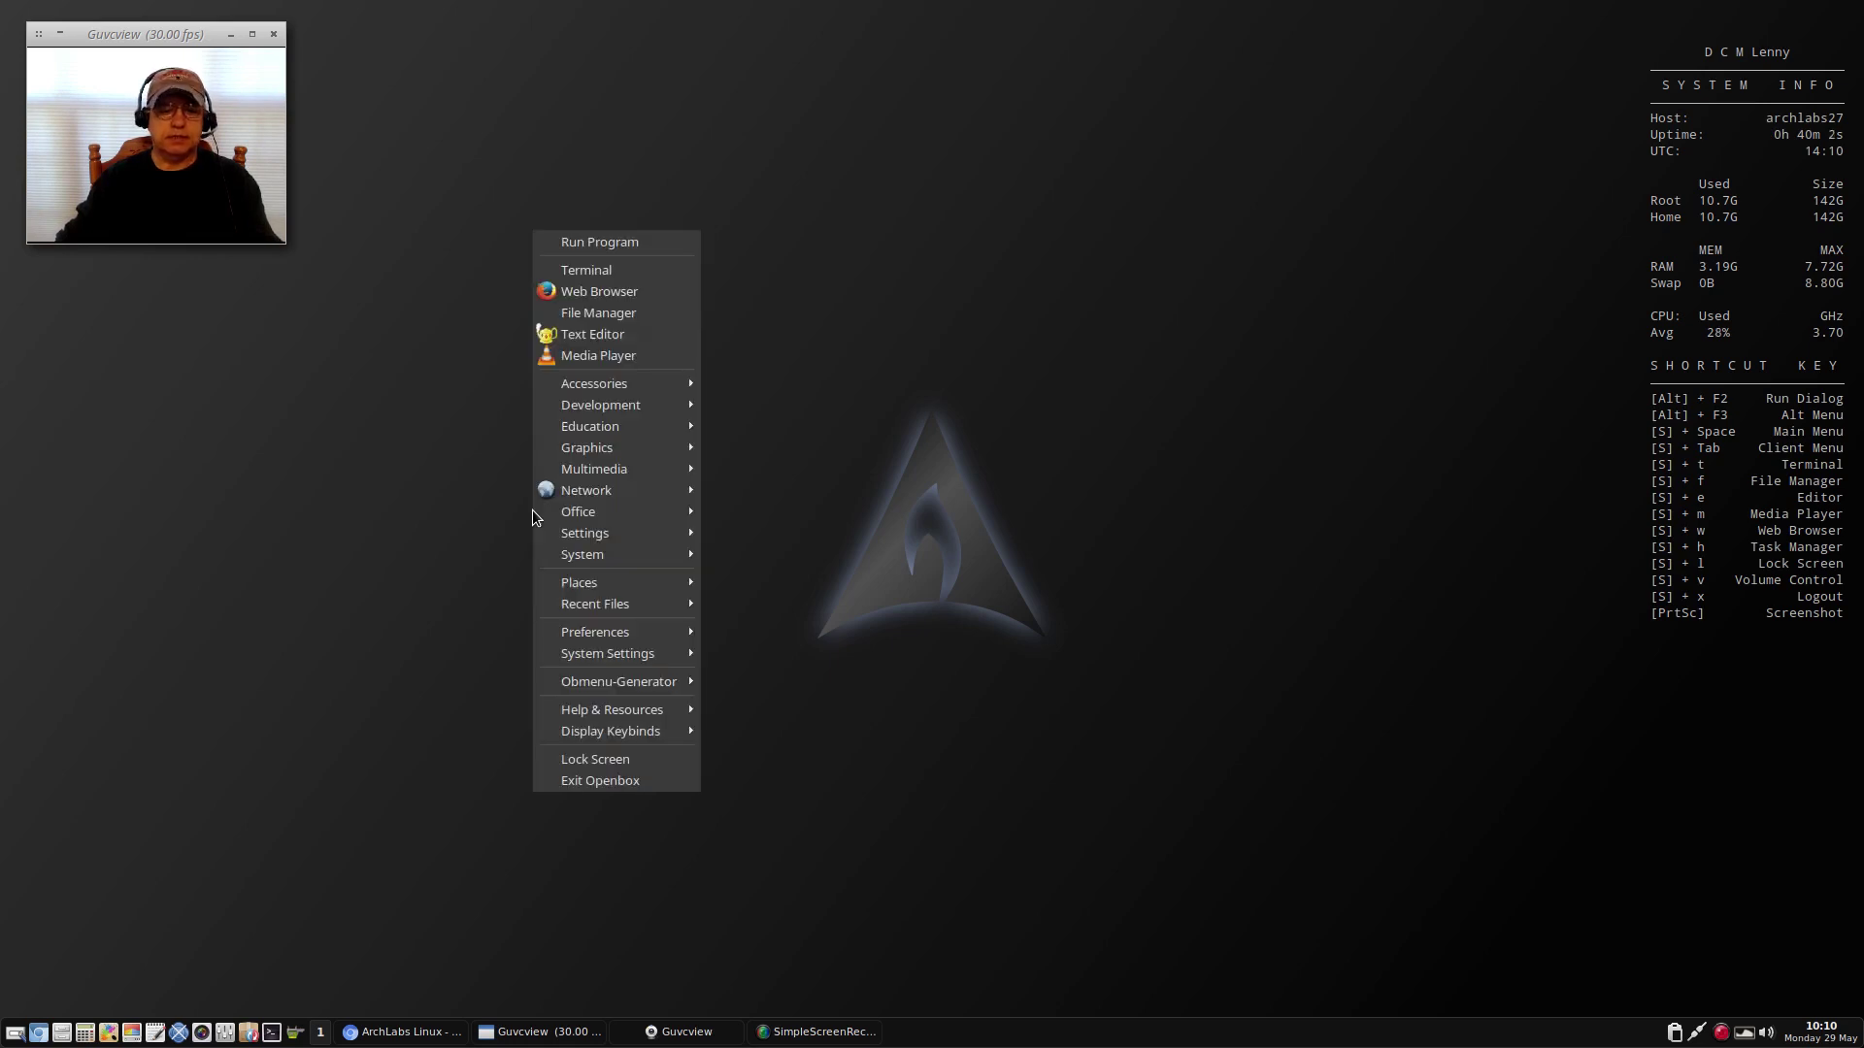
{"action": "mouse_move", "coordinate": [536, 511]}
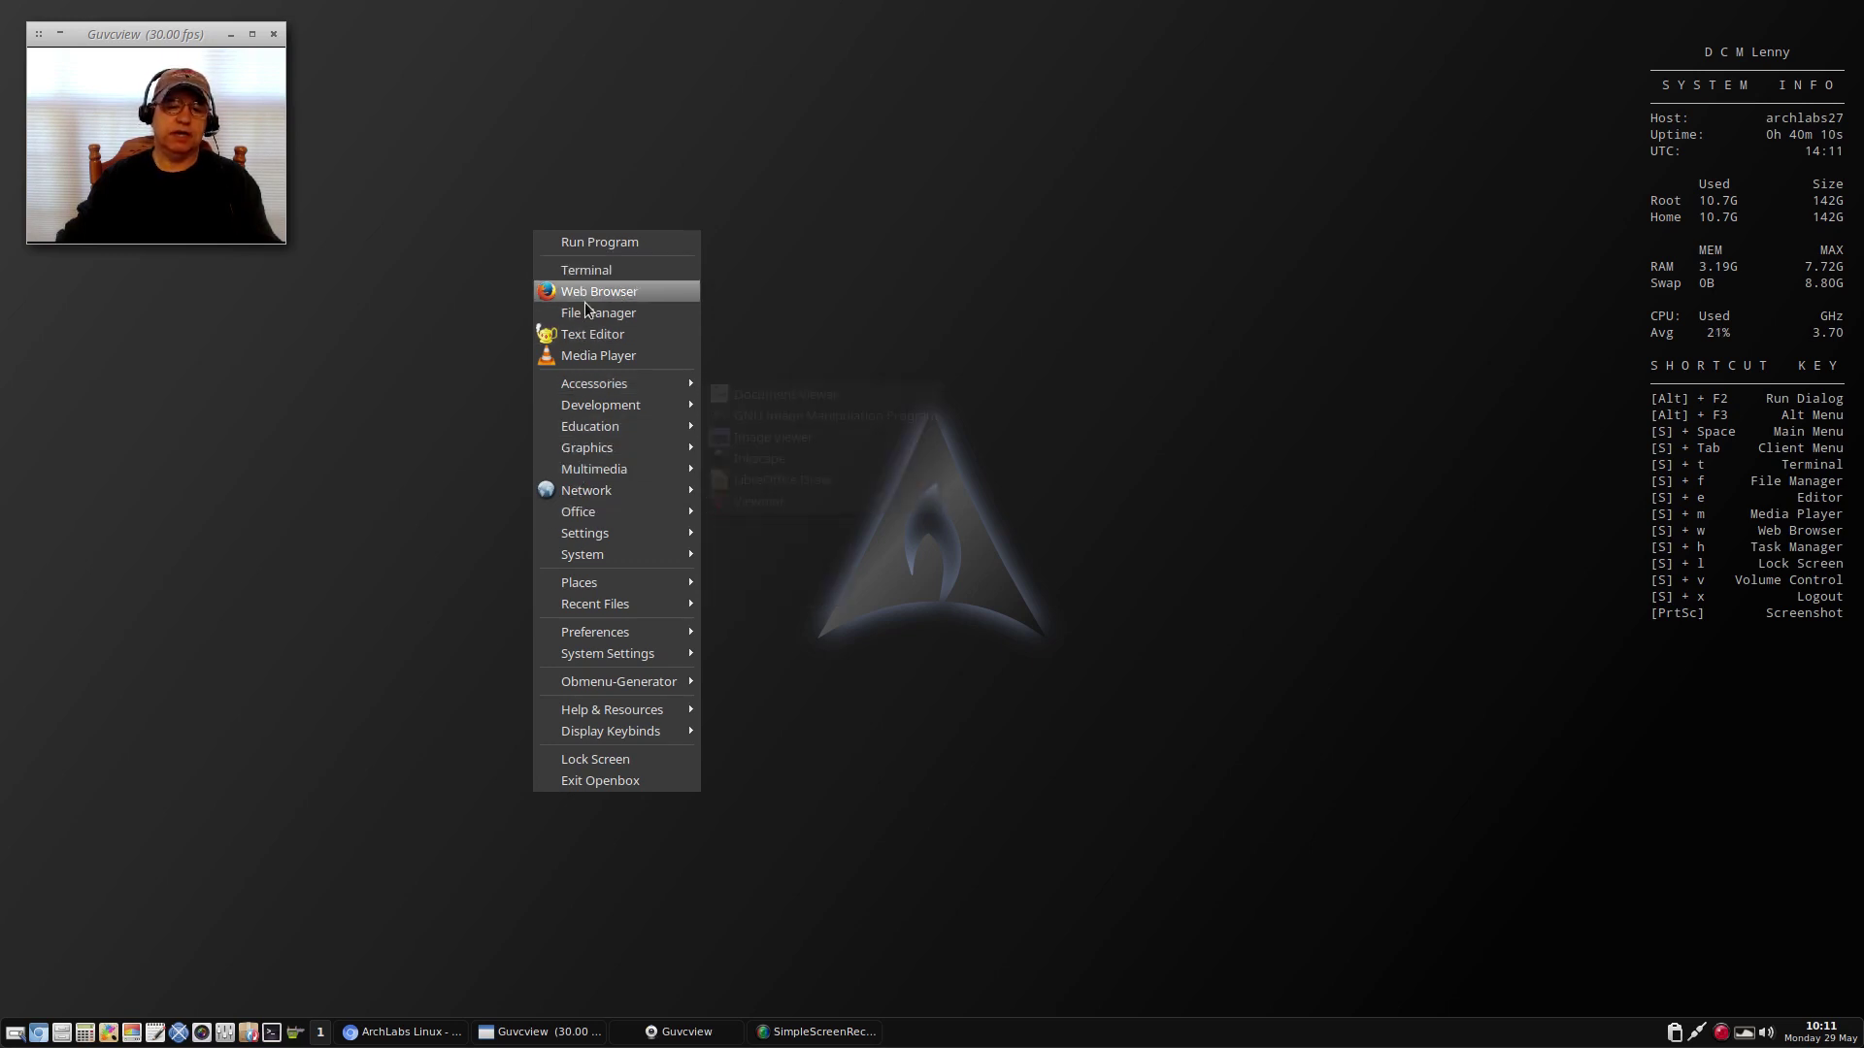
{"action": "mouse_move", "coordinate": [572, 539]}
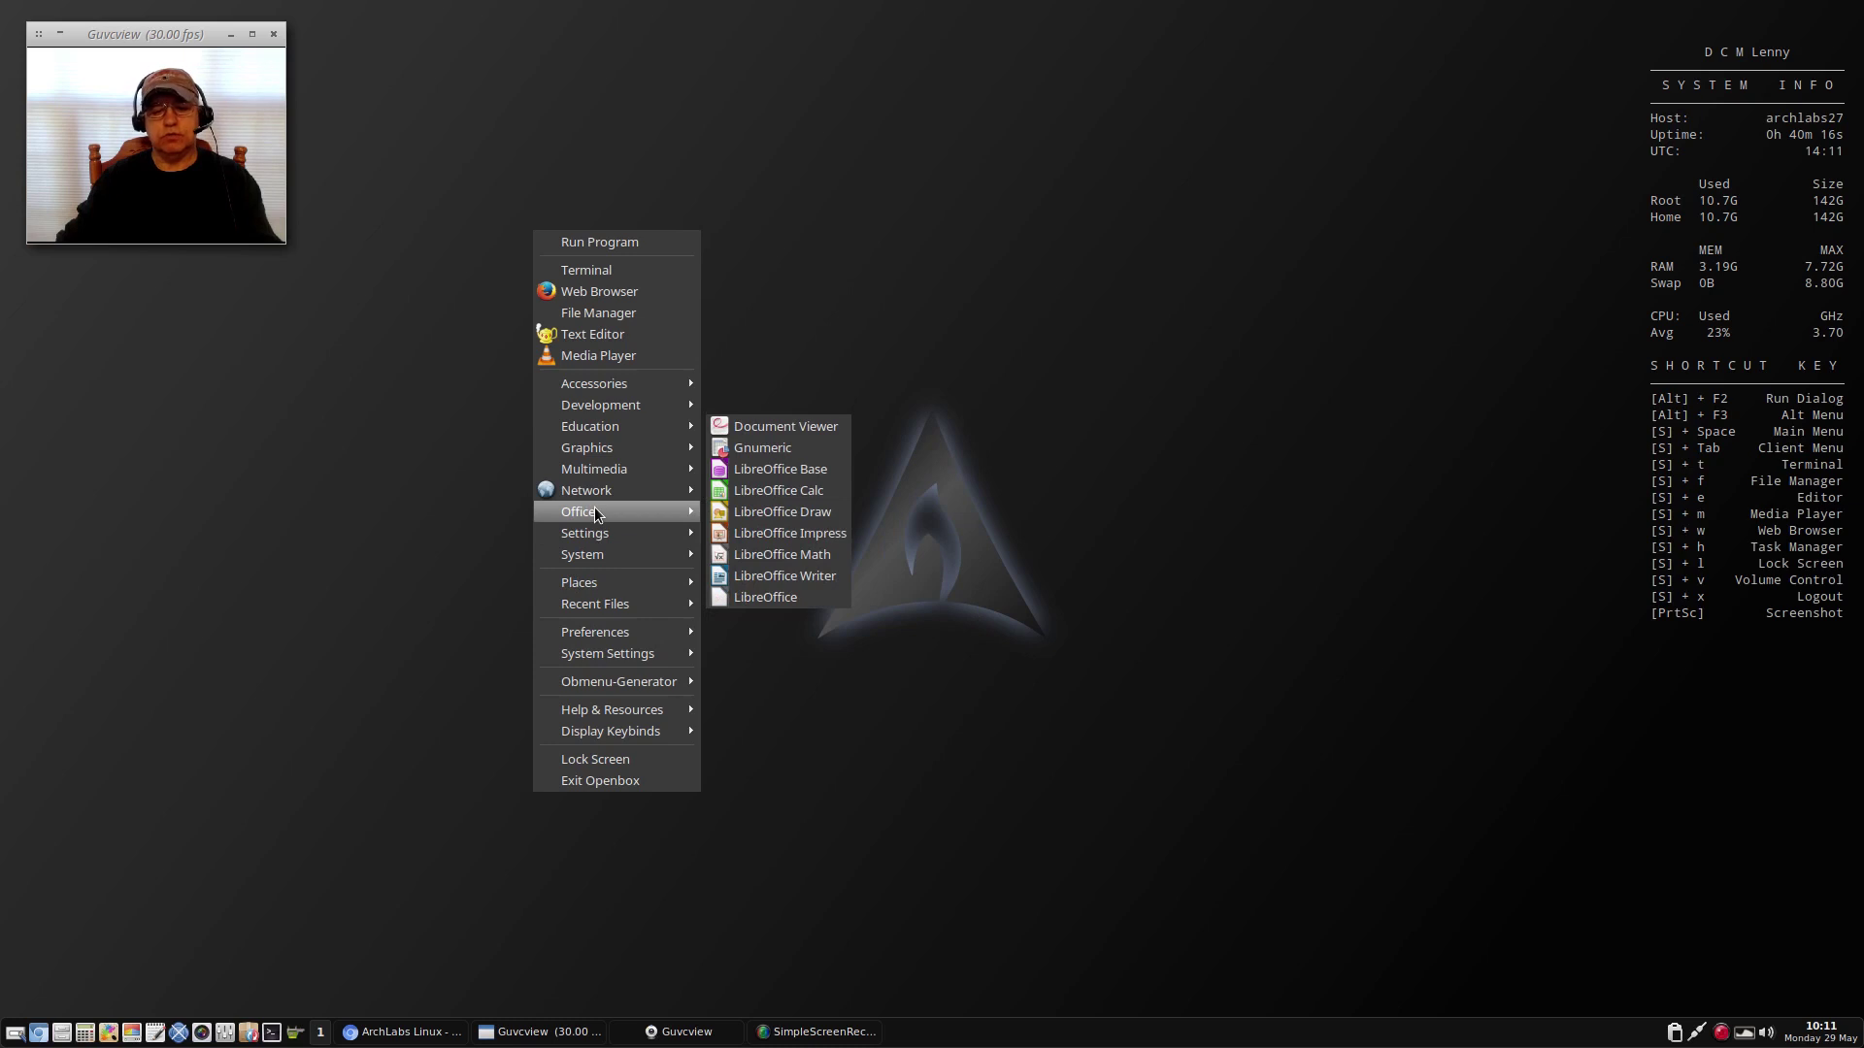
{"action": "mouse_move", "coordinate": [600, 433]}
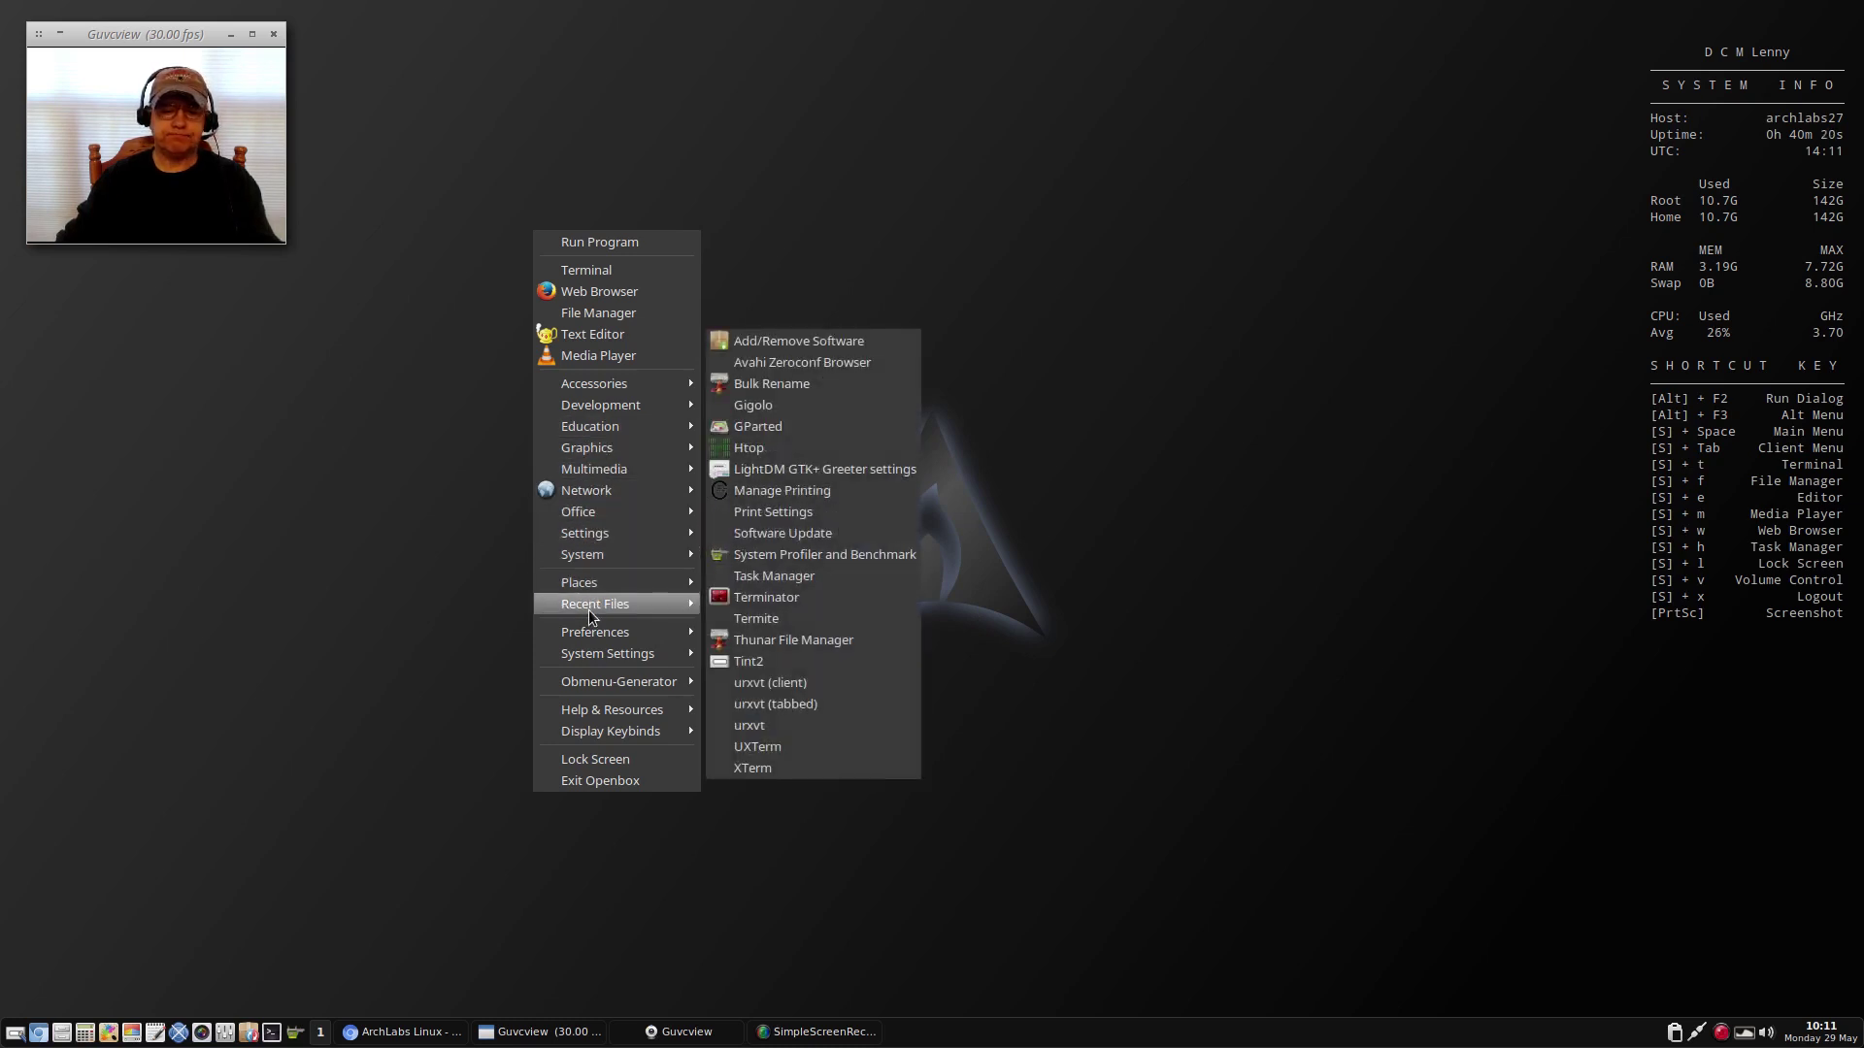
{"action": "mouse_move", "coordinate": [592, 625]}
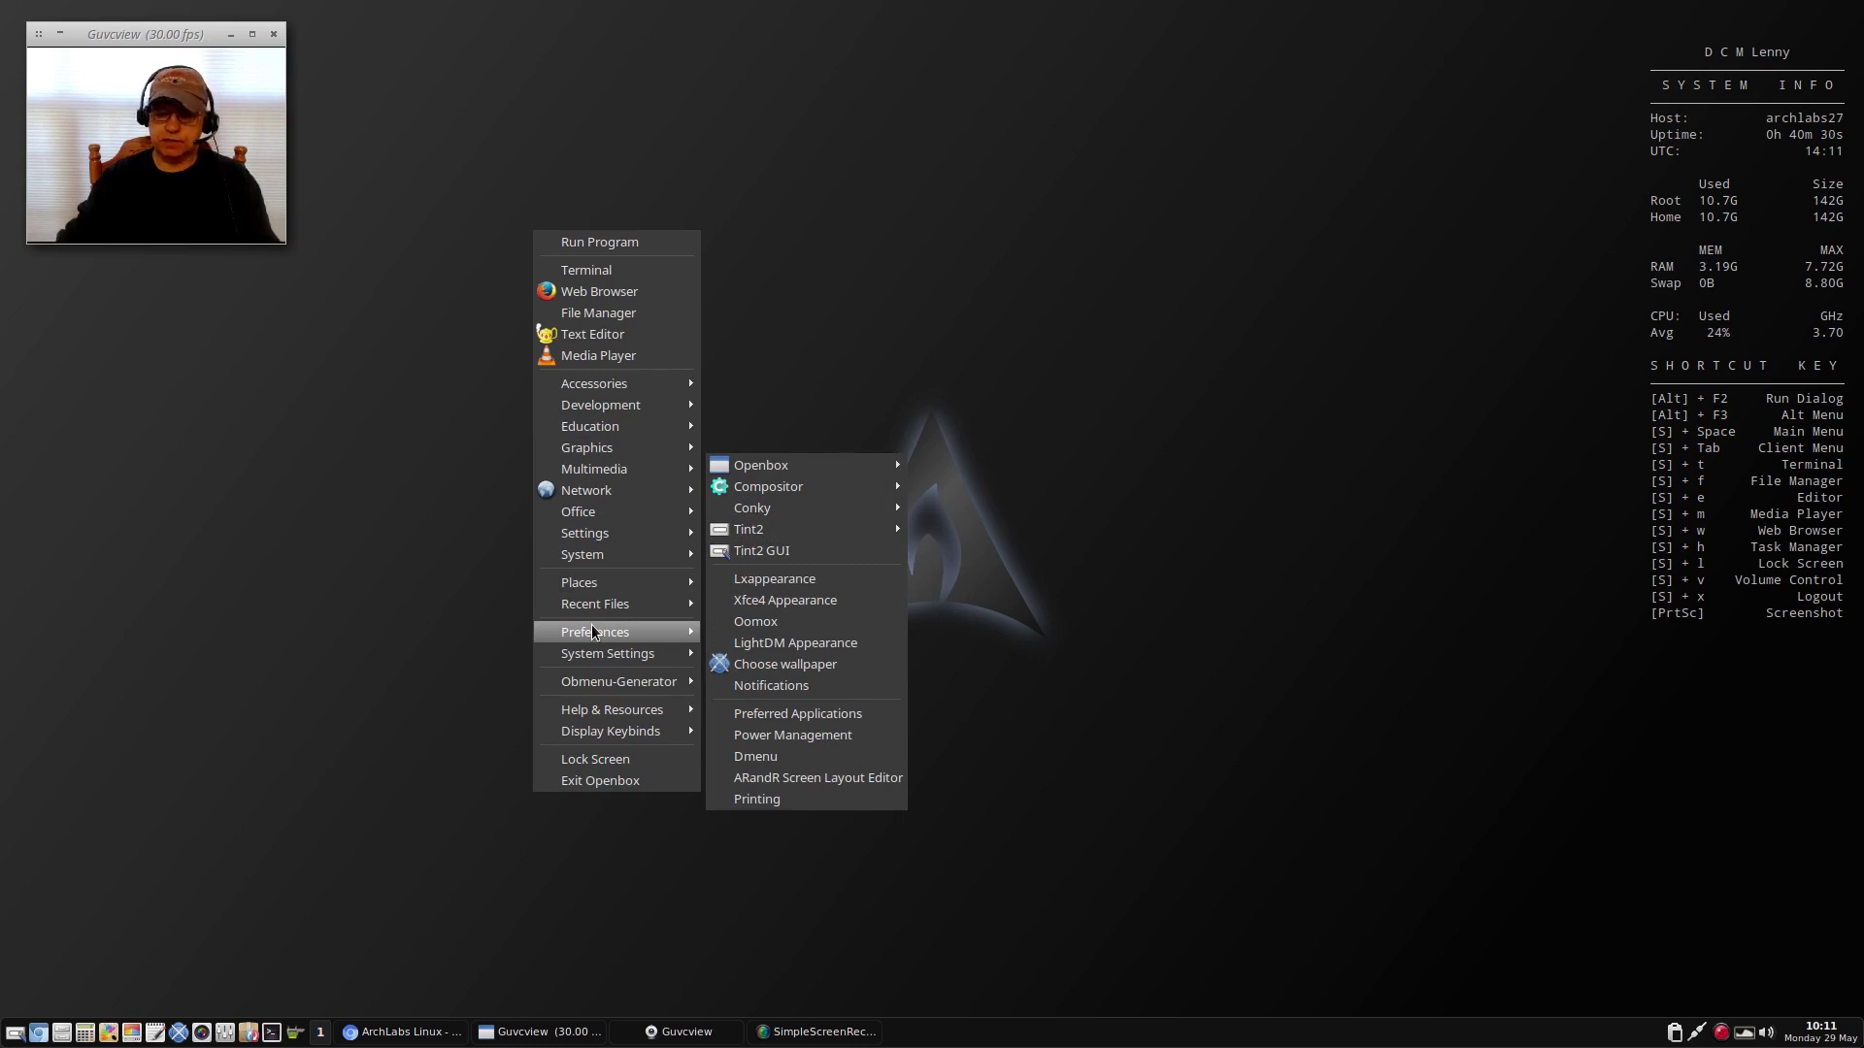
{"action": "left_click", "coordinate": [440, 586]}
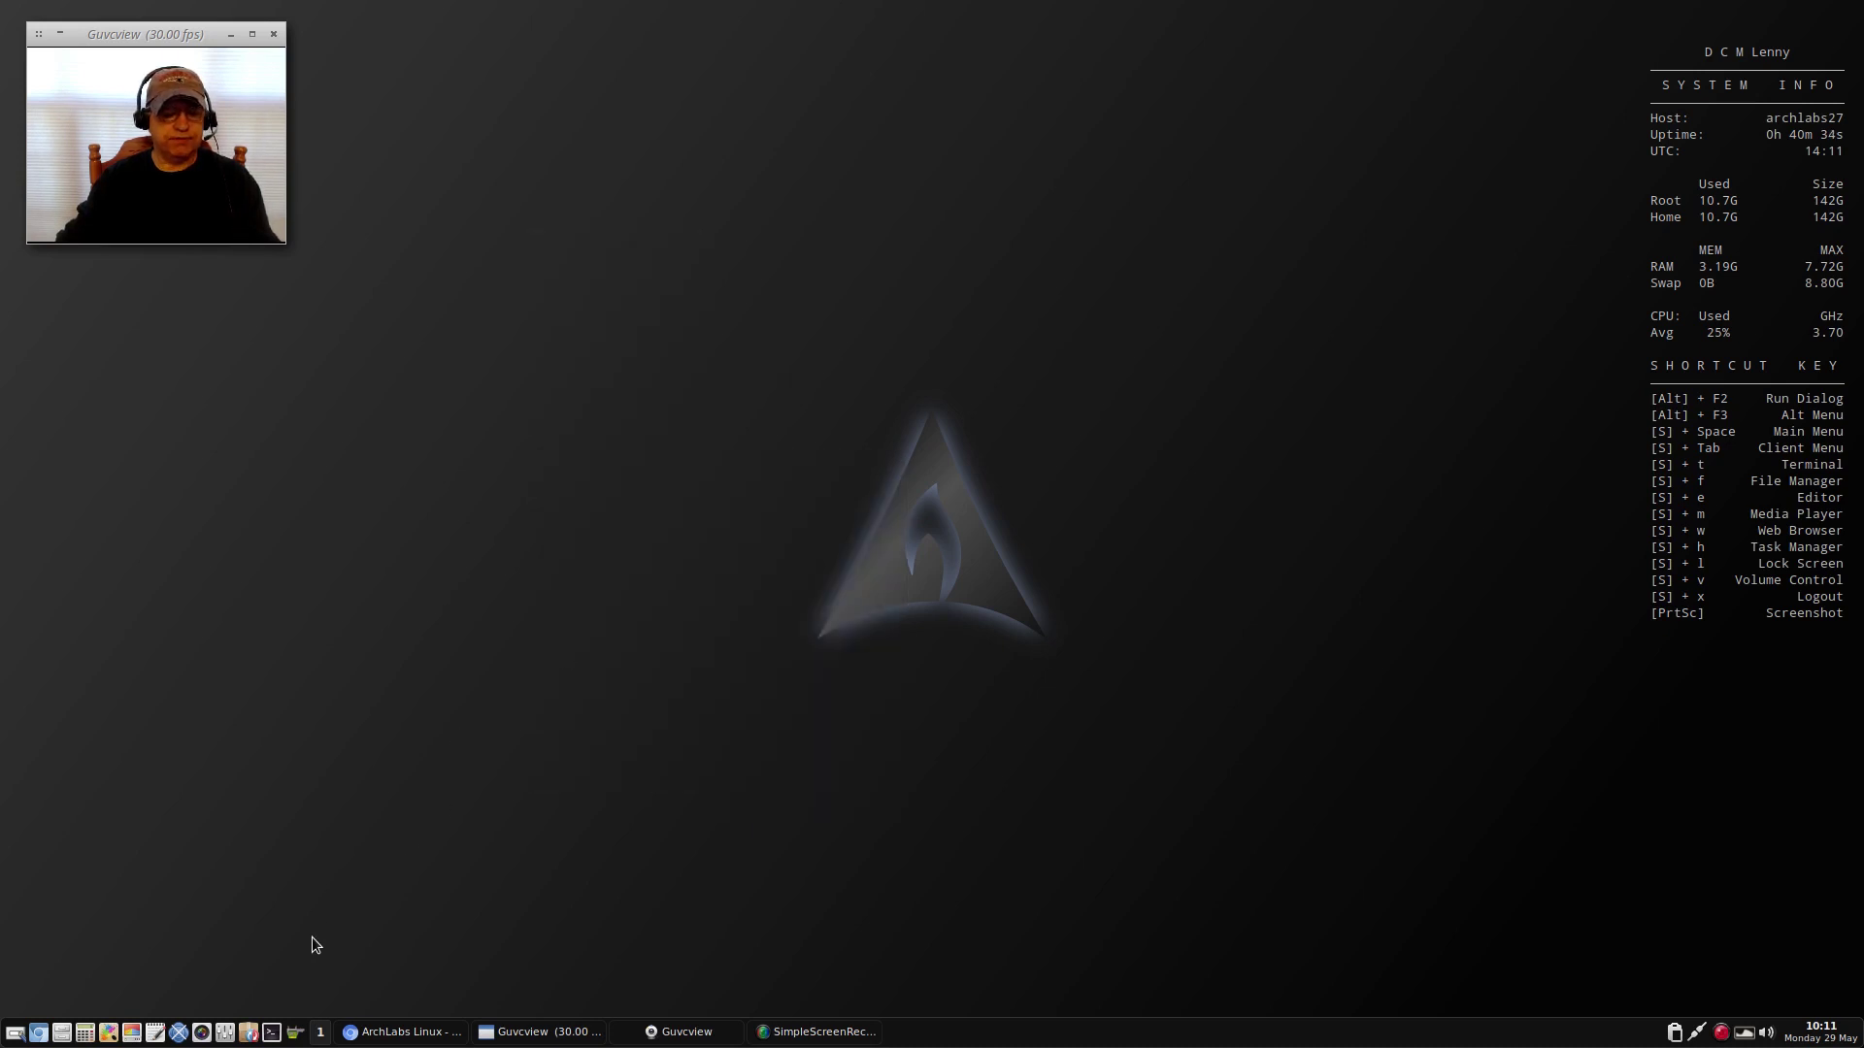
Step: Run 'htop' in a new XTerm to view live CPU, memory and process usage
{"action": "left_click", "coordinate": [271, 1032]}
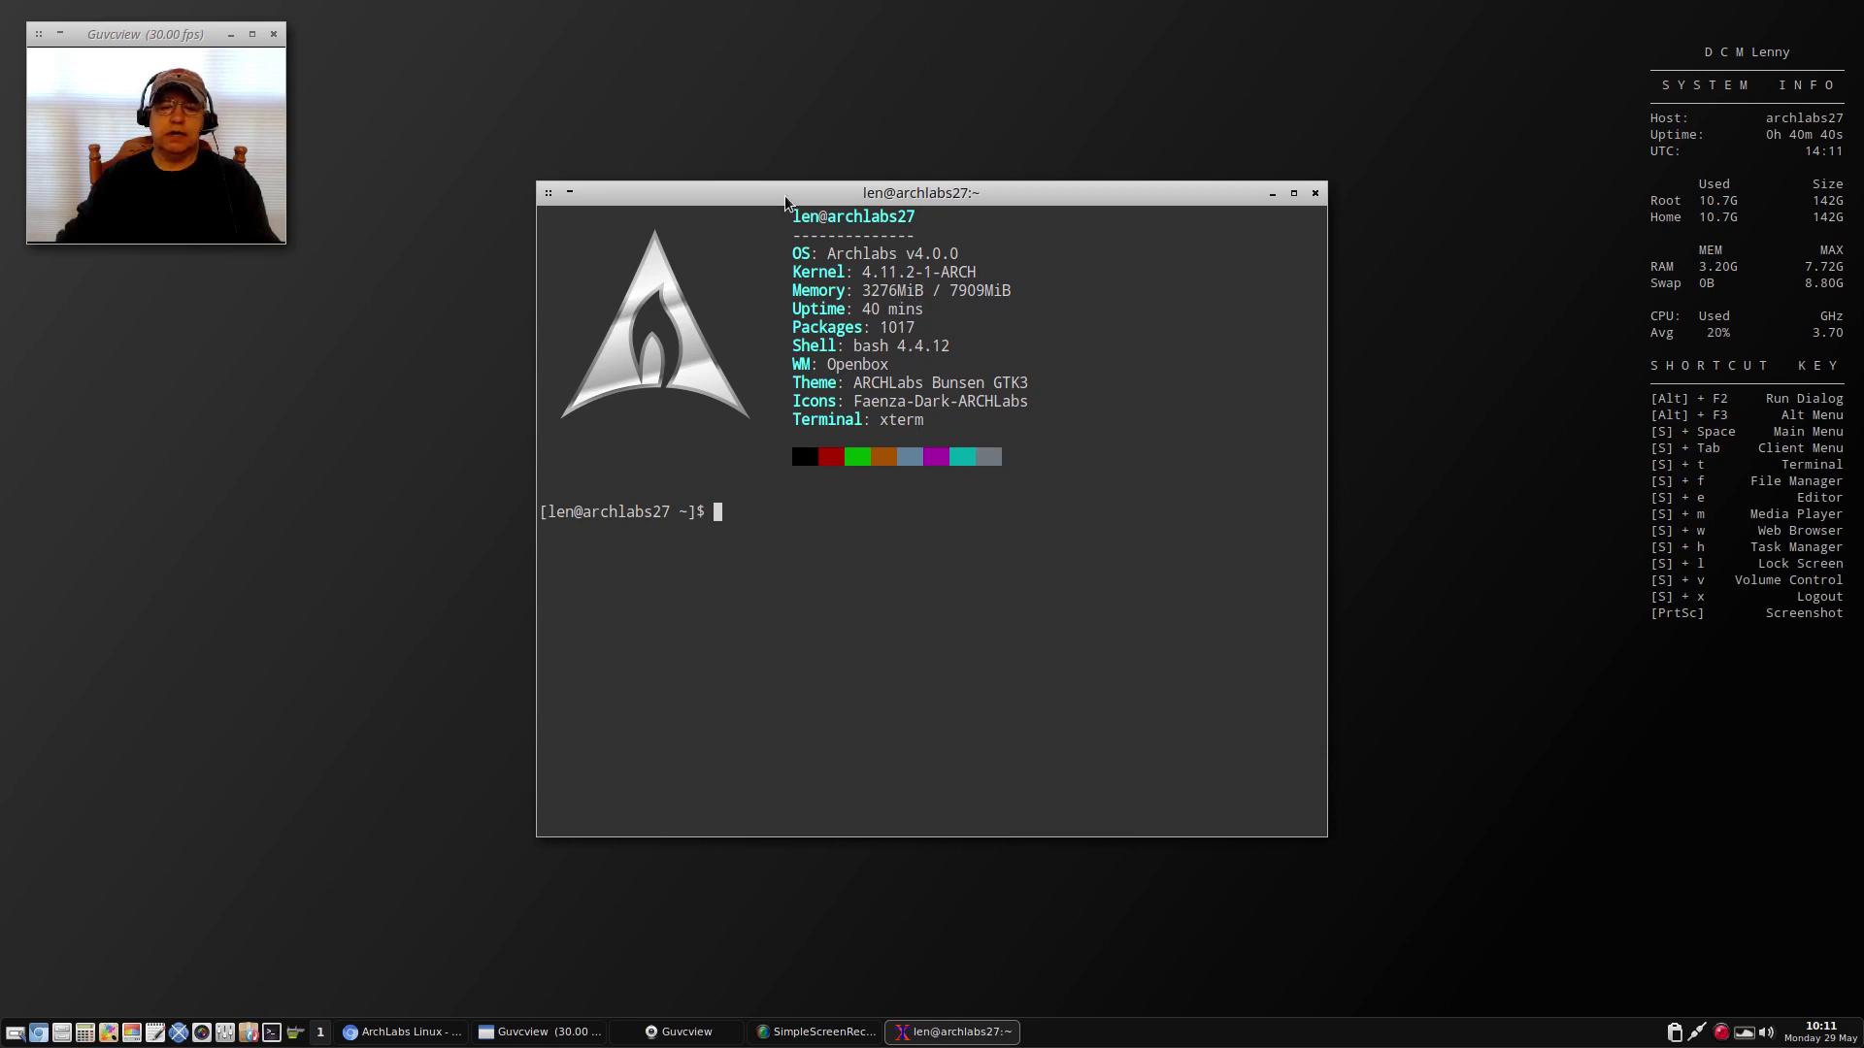
{"action": "type", "text": "htop"}
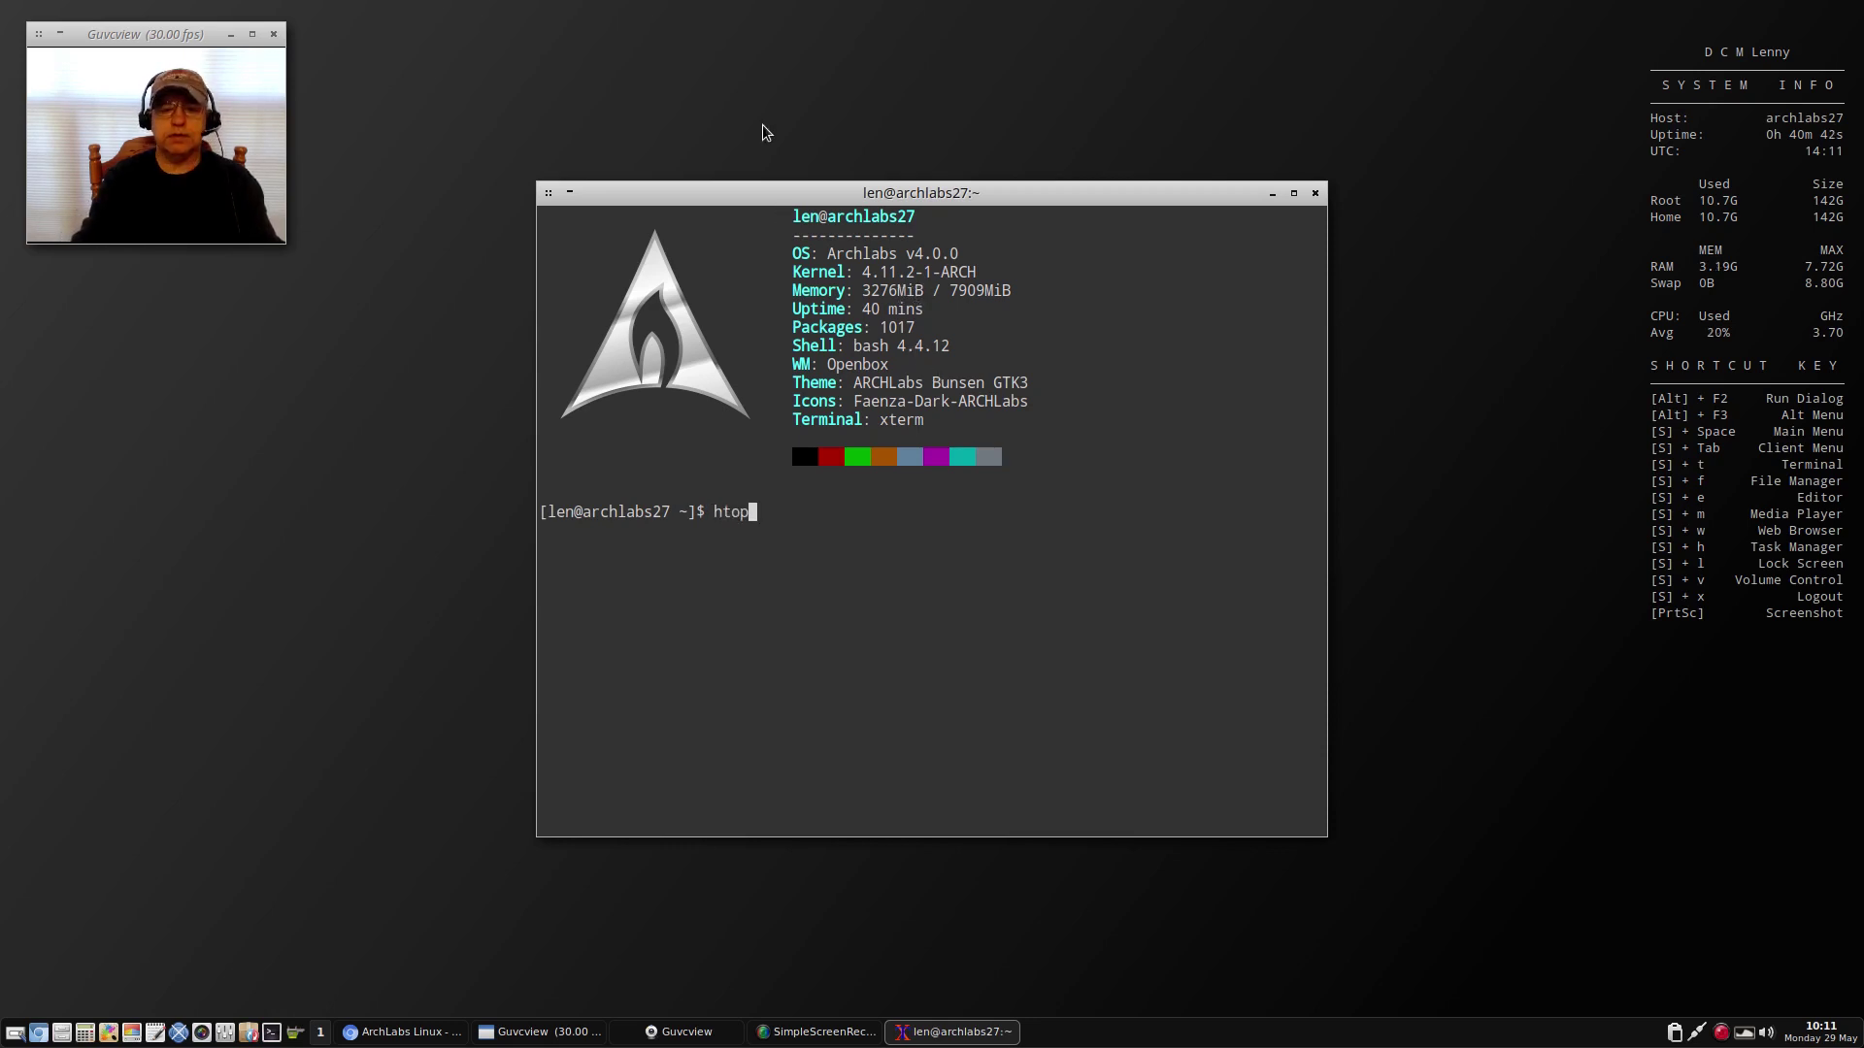
{"action": "key", "text": "Return"}
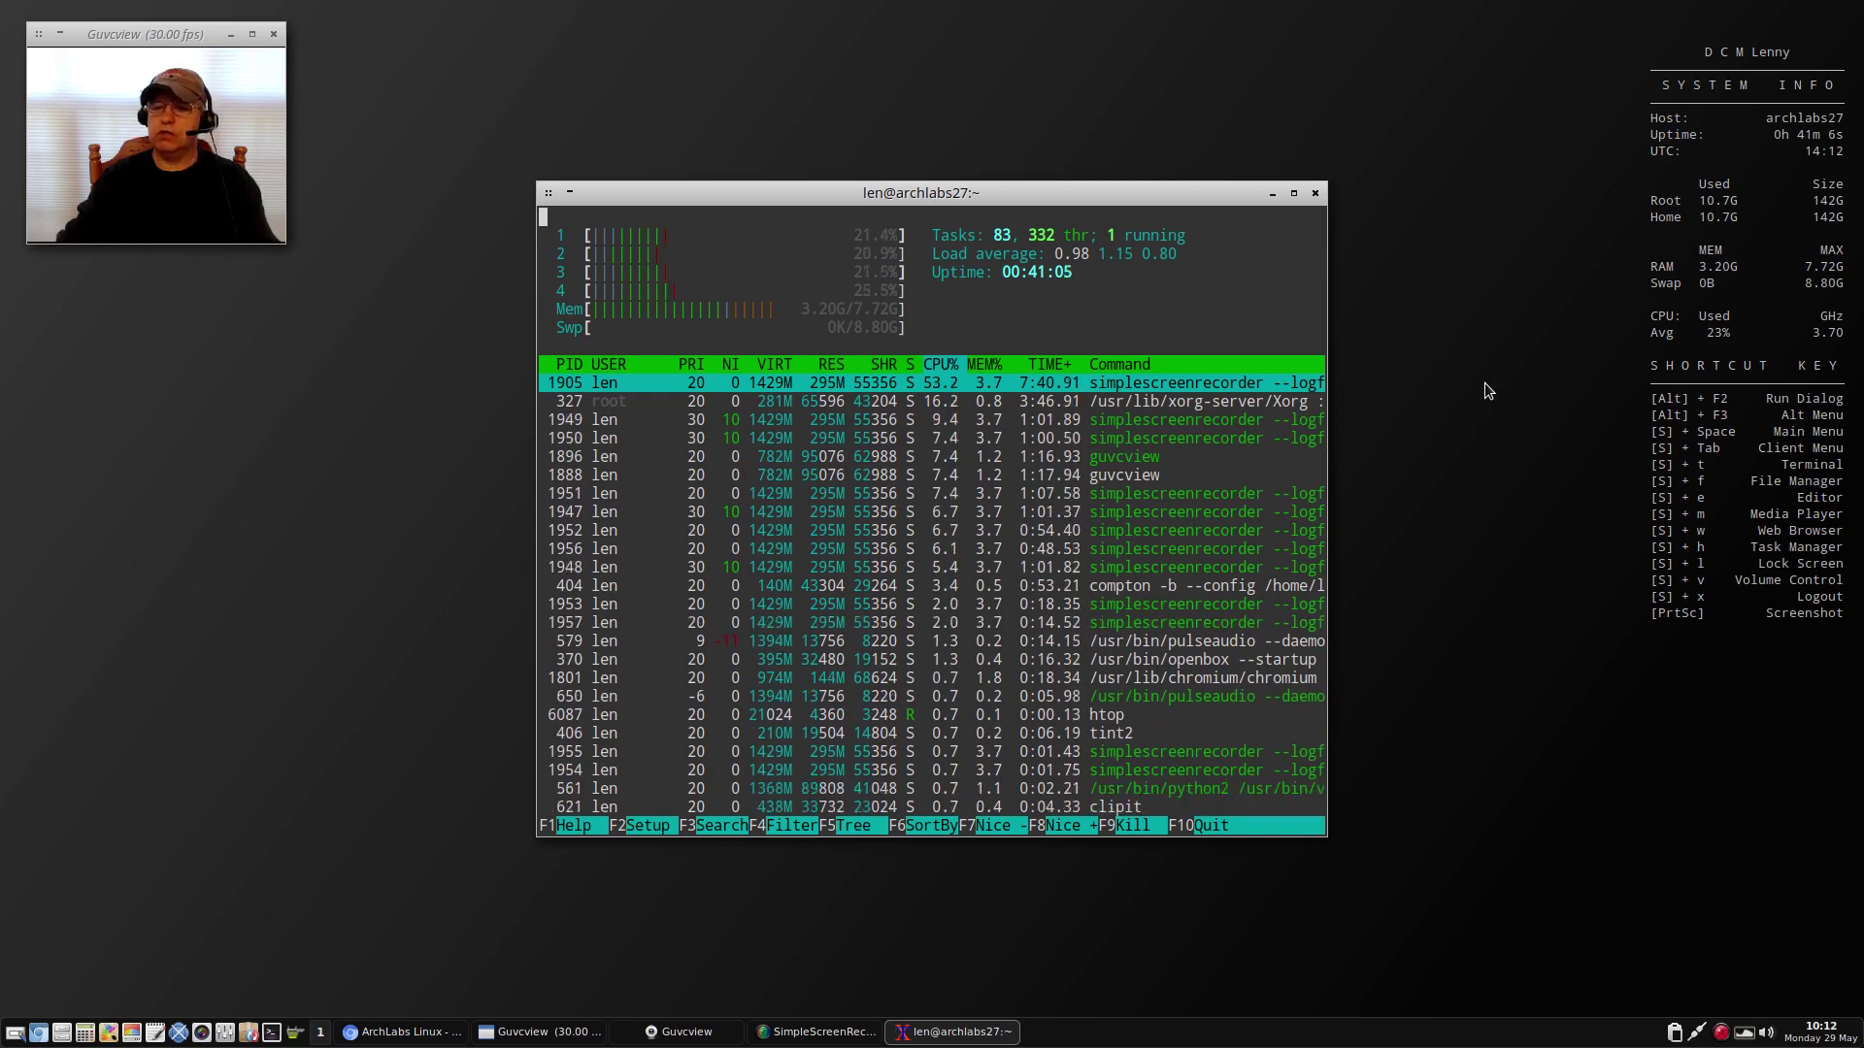
Step: Close the htop XTerm window so only the Guvcview window remains
{"action": "left_click", "coordinate": [1309, 197]}
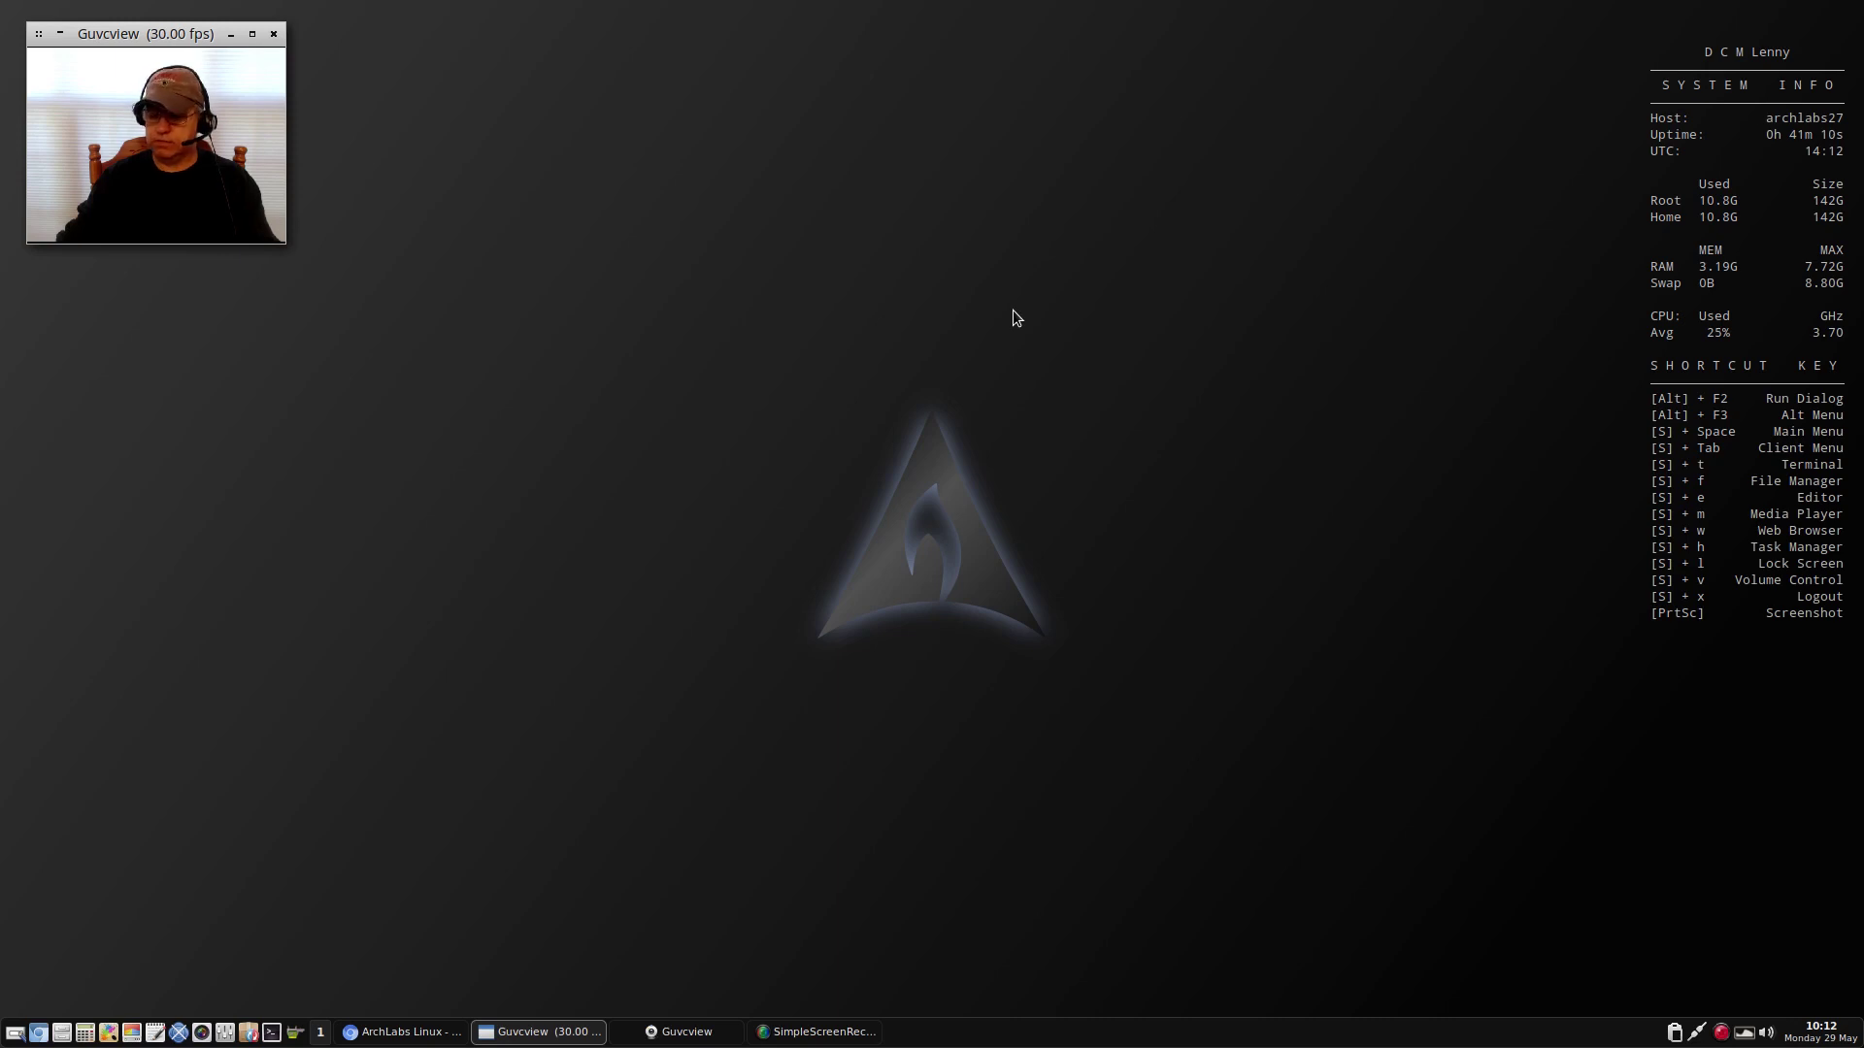